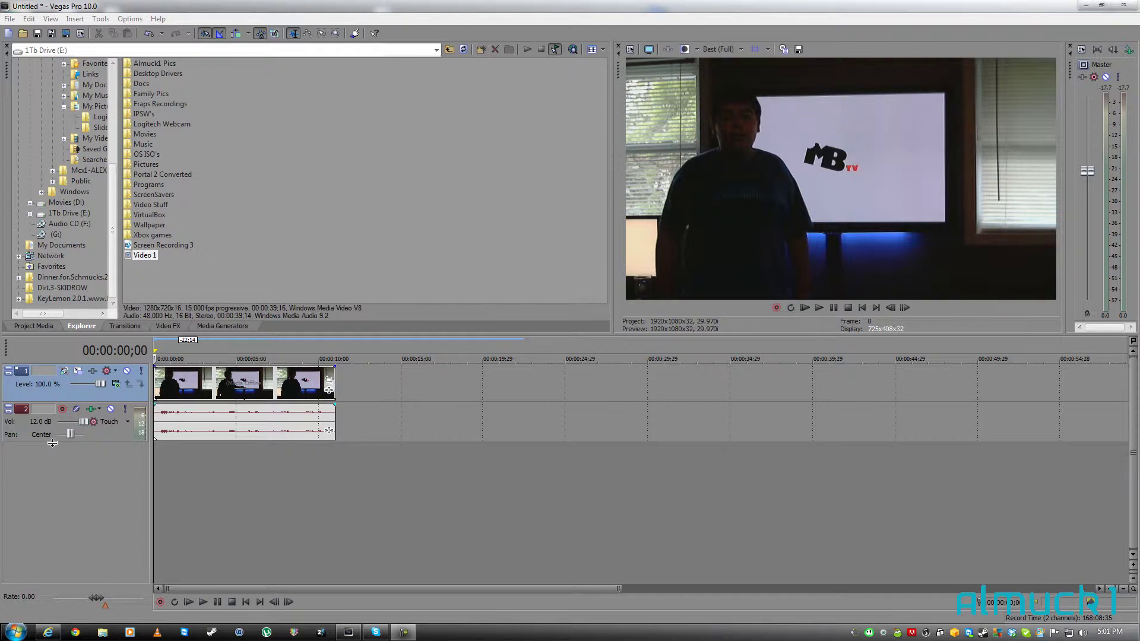
# Browse the Almuck1.Tk pages, including Contact Us and the files catalog, ending on the RSS feed
pyautogui.click(48, 633)
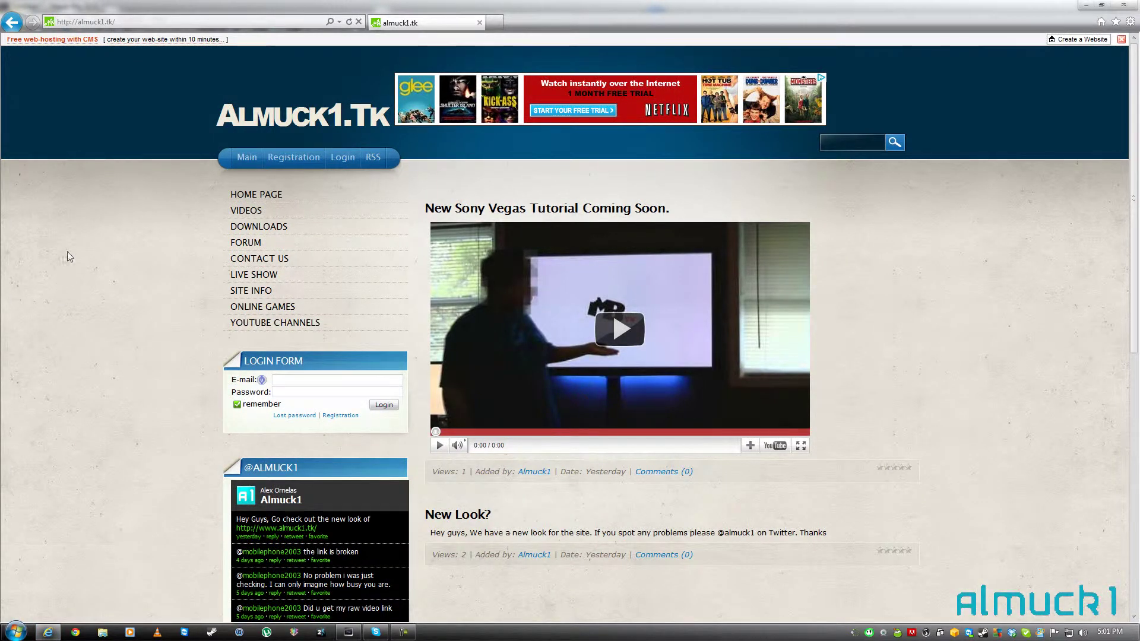
pyautogui.scroll(-5, 69, 254)
pyautogui.scroll(5, 250, 241)
pyautogui.click(249, 241)
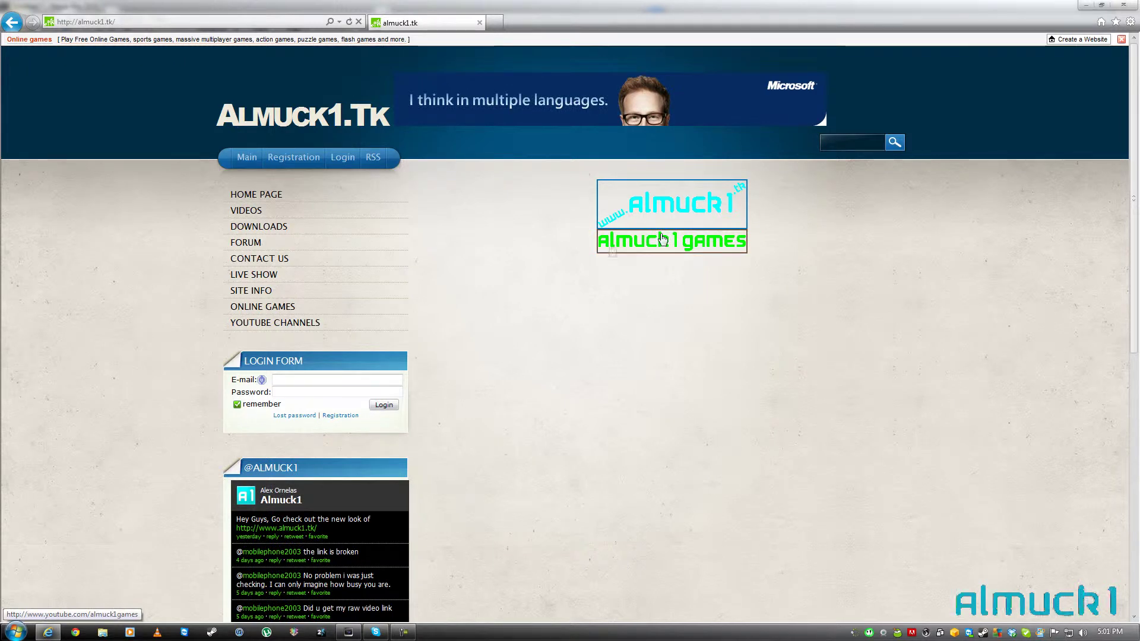
pyautogui.click(275, 265)
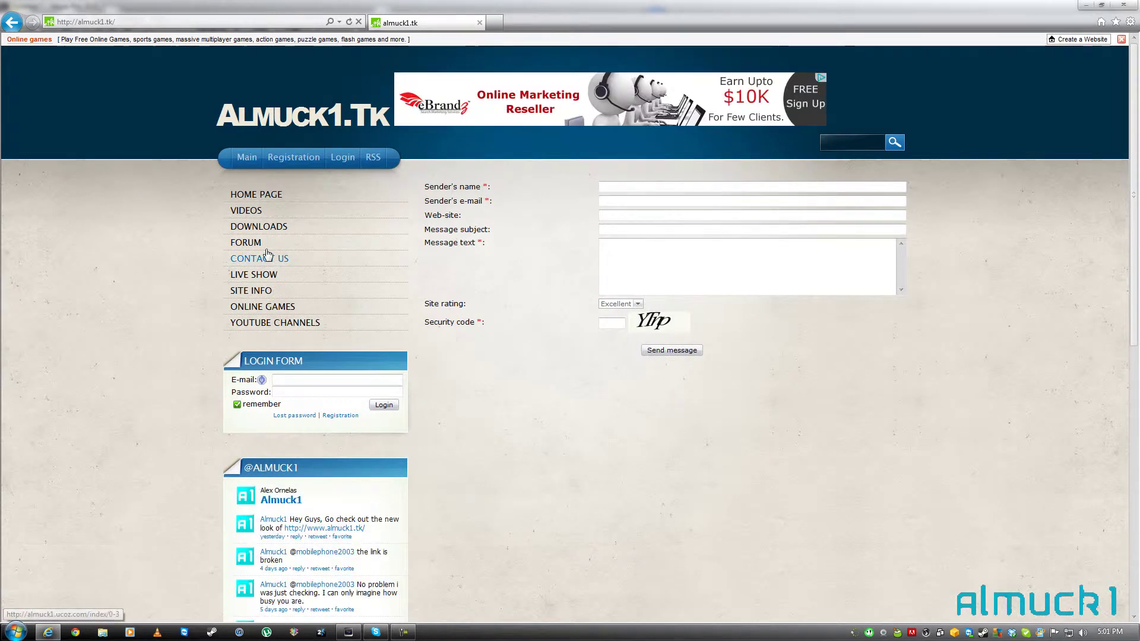
pyautogui.click(266, 227)
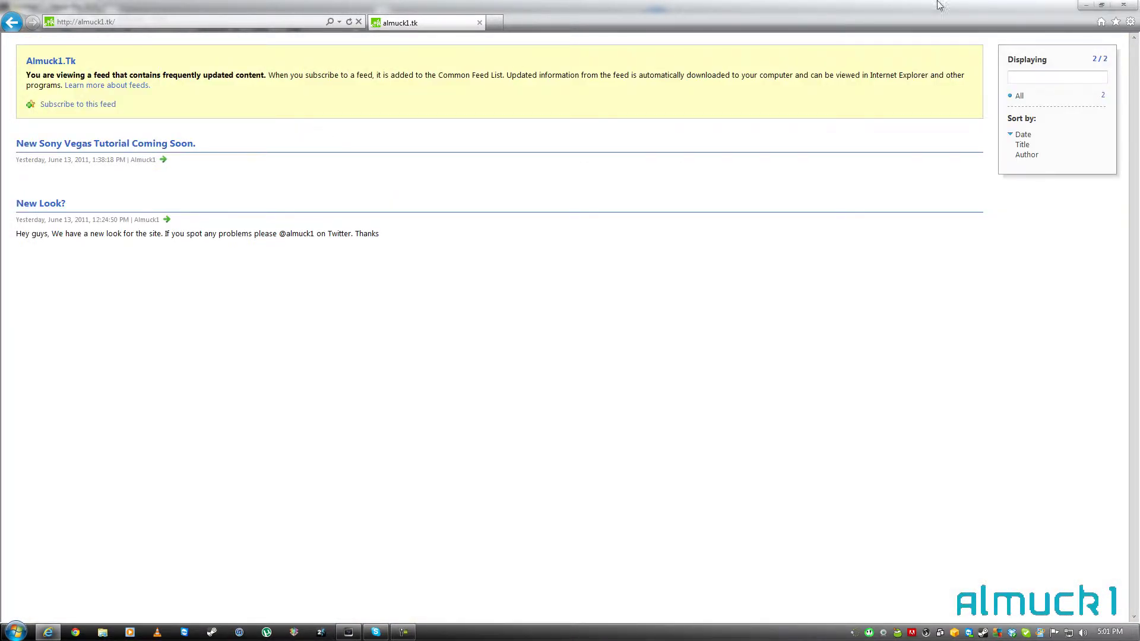
# Close Internet Explorer to get back to the Vegas Pro project
pyautogui.click(1124, 6)
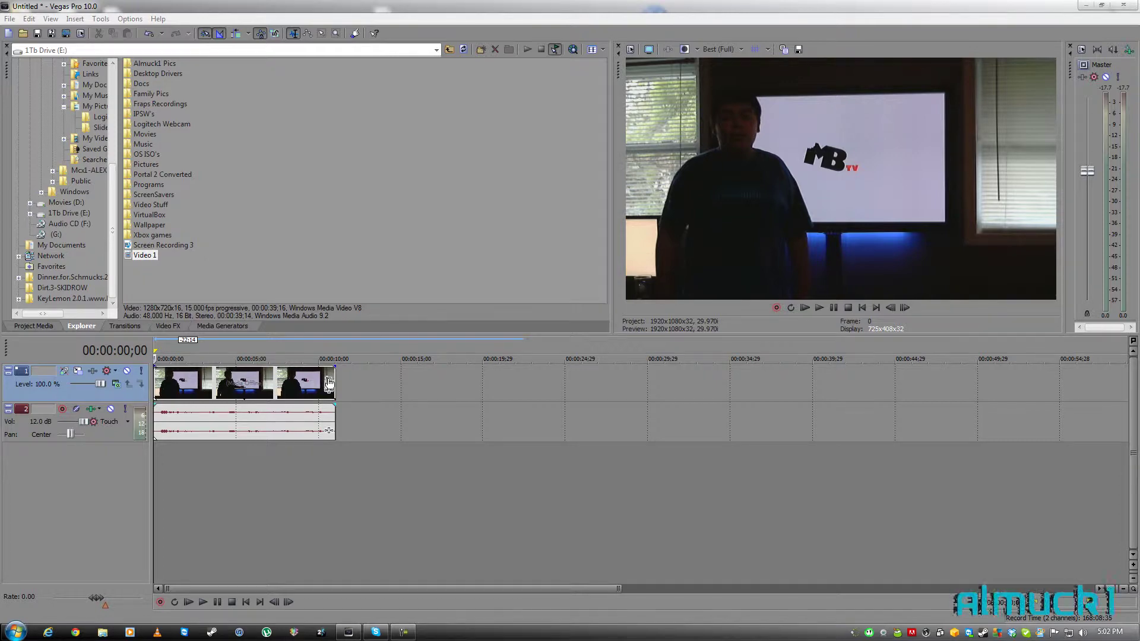
# Enable Mask in Event Pan/Crop and trace a closed pen outline around the speaker's head
pyautogui.click(328, 383)
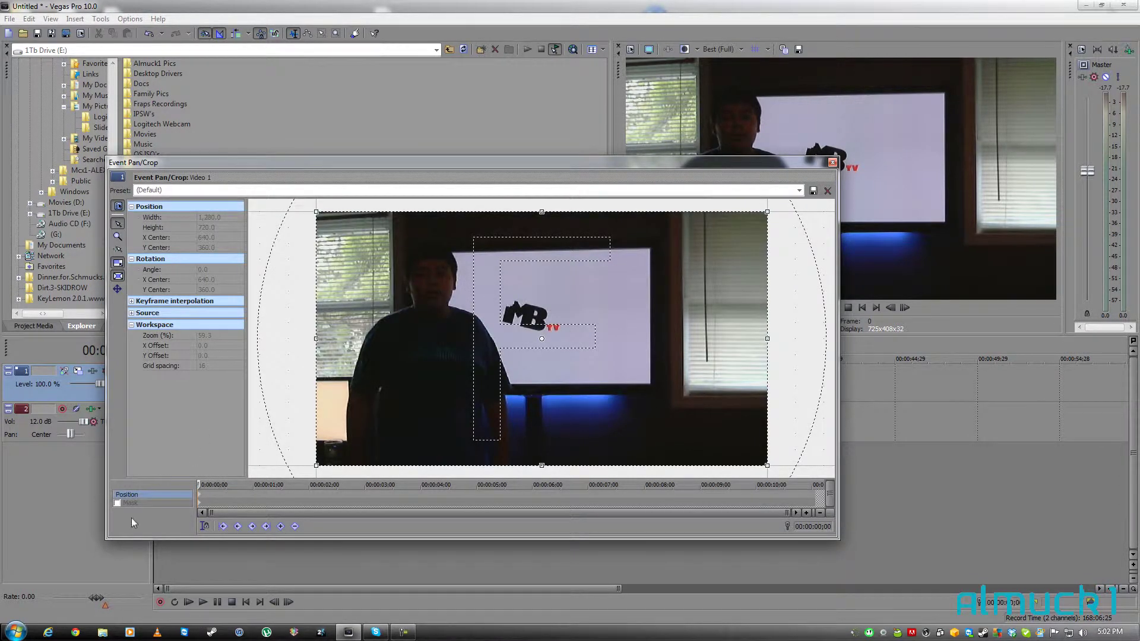
pyautogui.click(117, 505)
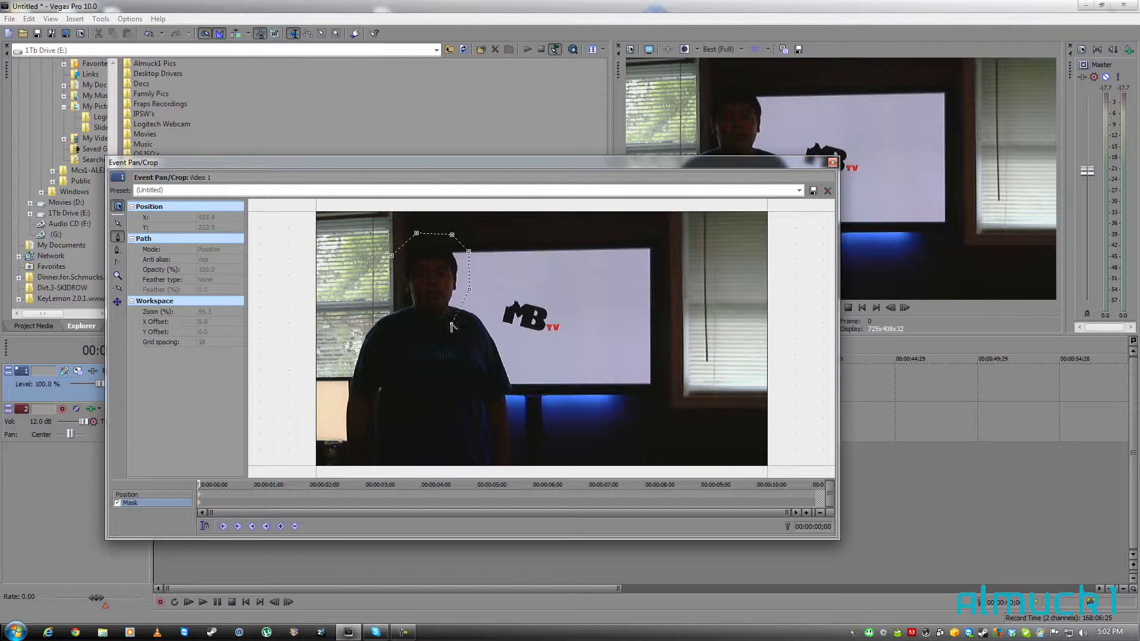
pyautogui.click(416, 323)
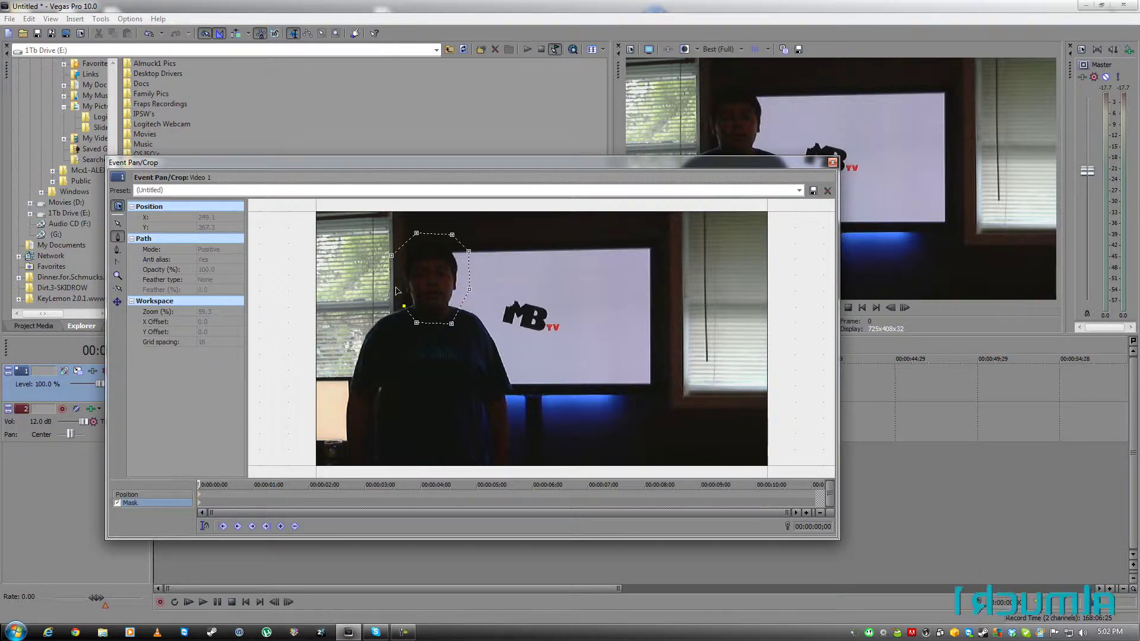
pyautogui.click(395, 288)
pyautogui.click(394, 258)
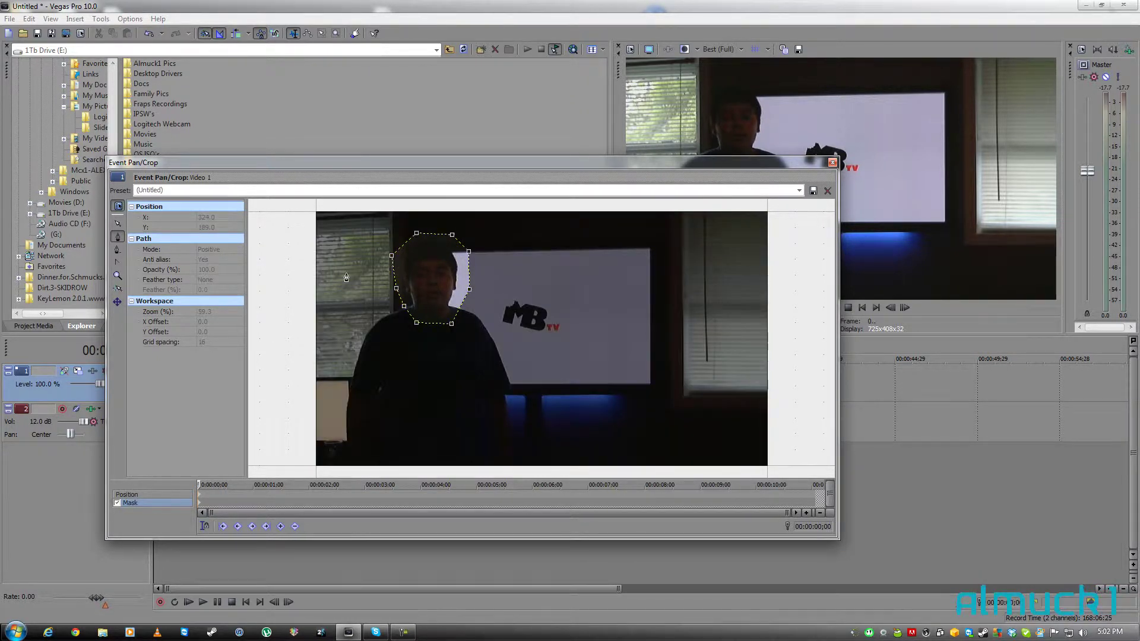
pyautogui.click(118, 222)
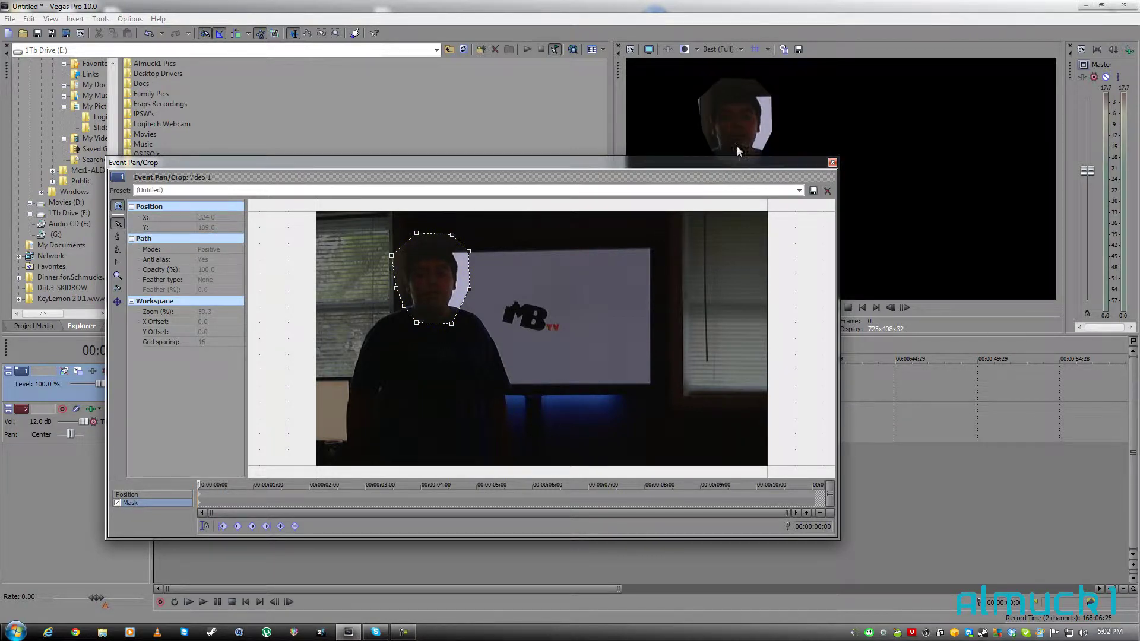
pyautogui.moveTo(737, 159); pyautogui.dragTo(740, 204)
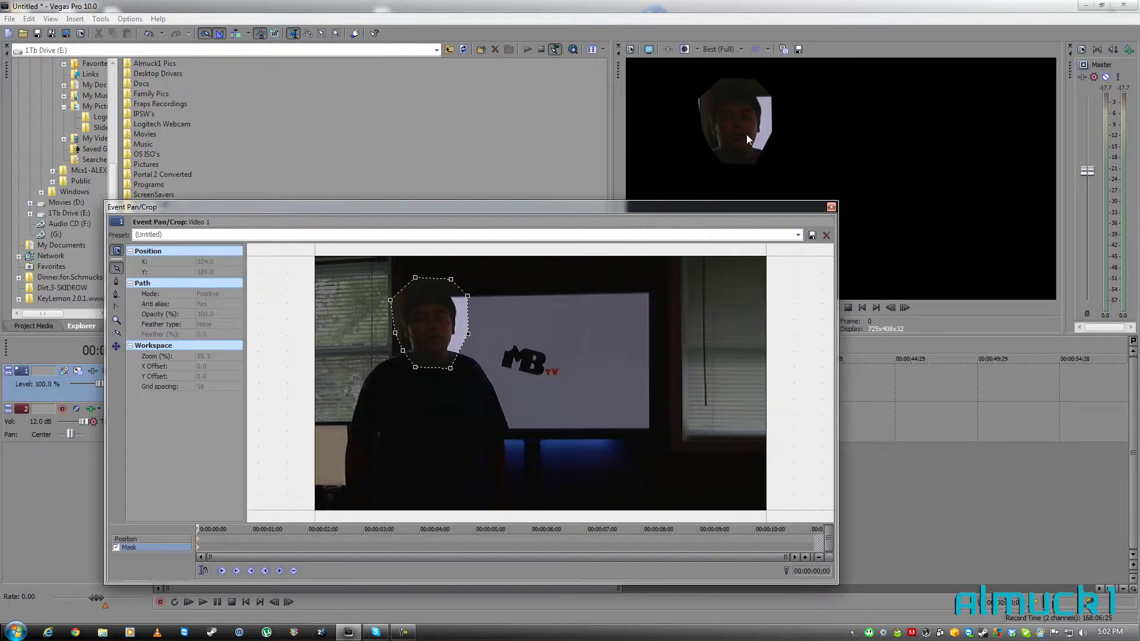
pyautogui.click(203, 294)
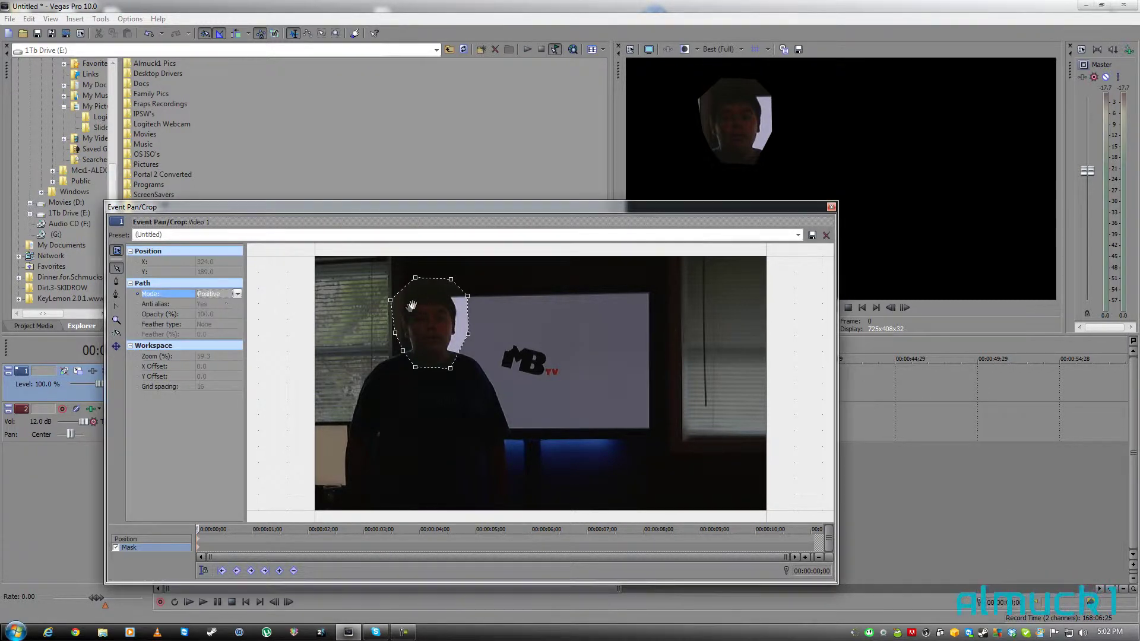
pyautogui.rightClick(592, 318)
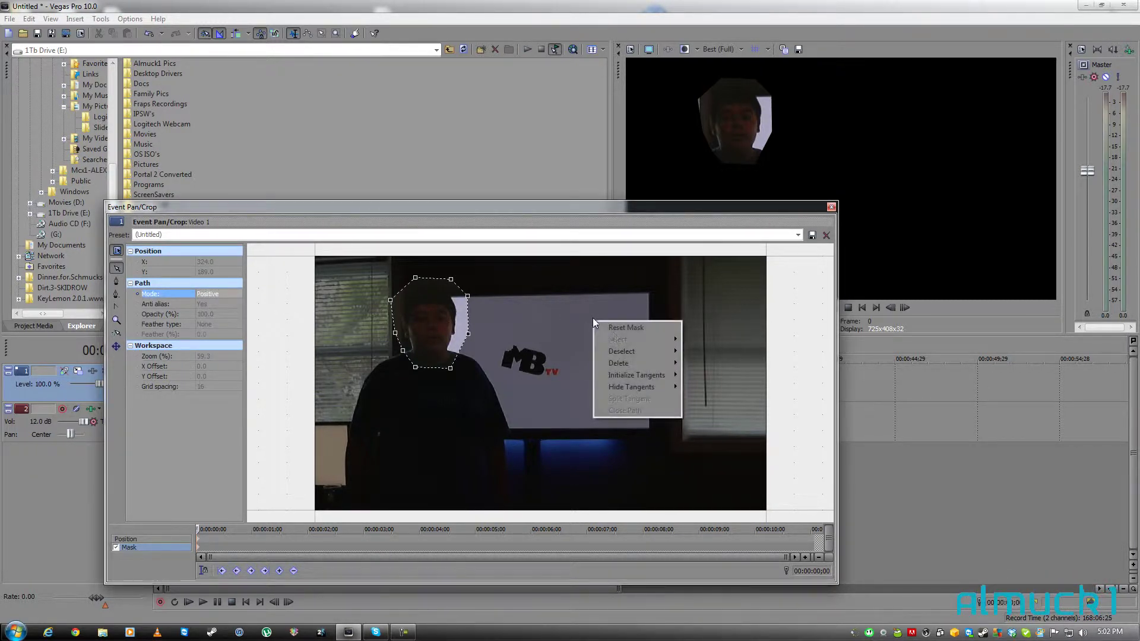
pyautogui.moveTo(622, 351)
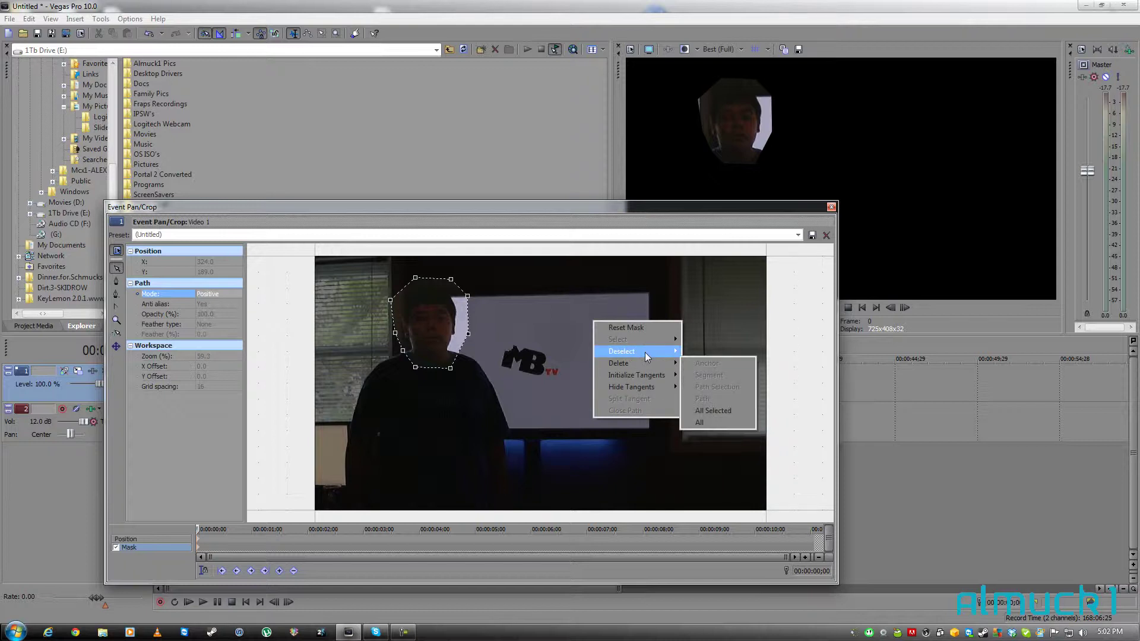
pyautogui.click(700, 387)
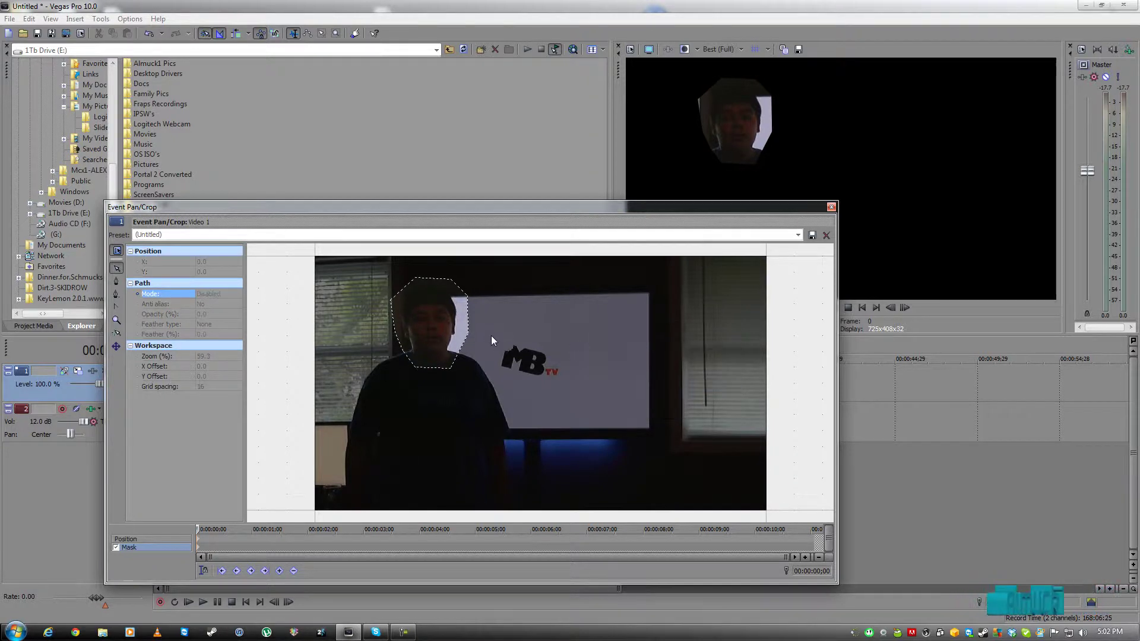
pyautogui.rightClick(491, 336)
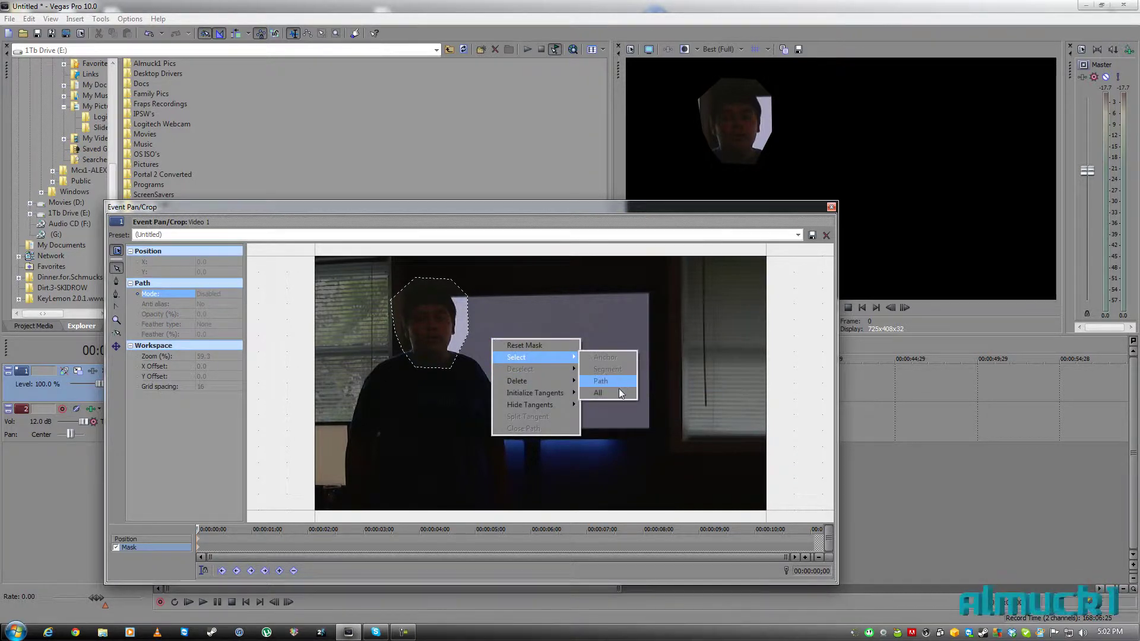
pyautogui.click(619, 386)
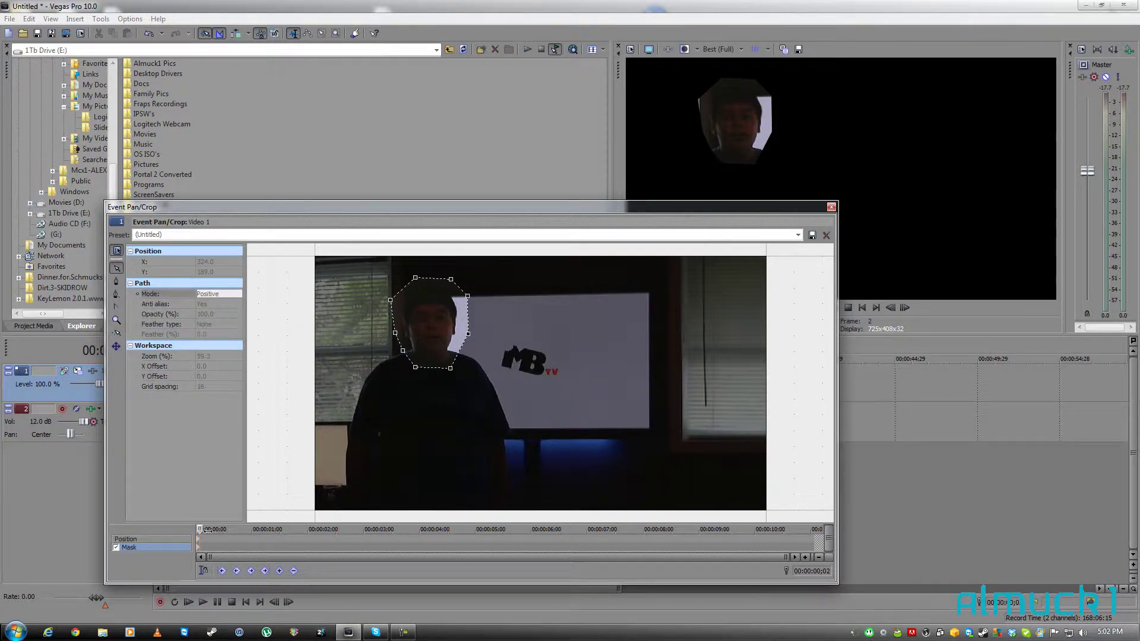
pyautogui.click(236, 530)
# Scrub through the clip to find where the mask drifts off the head
pyautogui.click(303, 530)
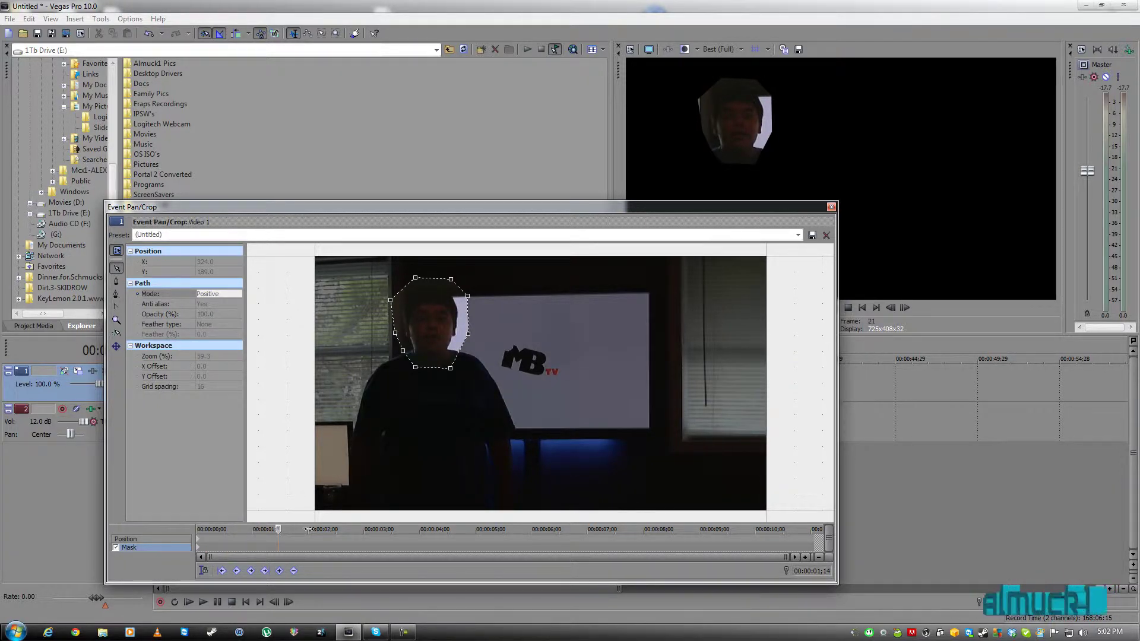
pyautogui.click(364, 529)
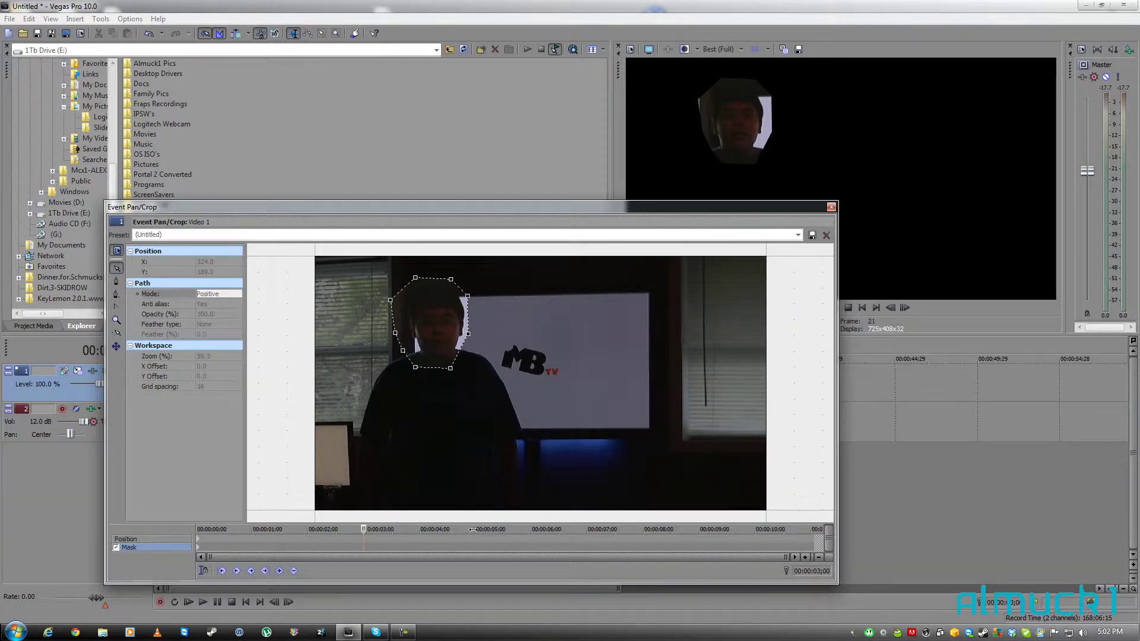
pyautogui.click(408, 529)
pyautogui.click(538, 531)
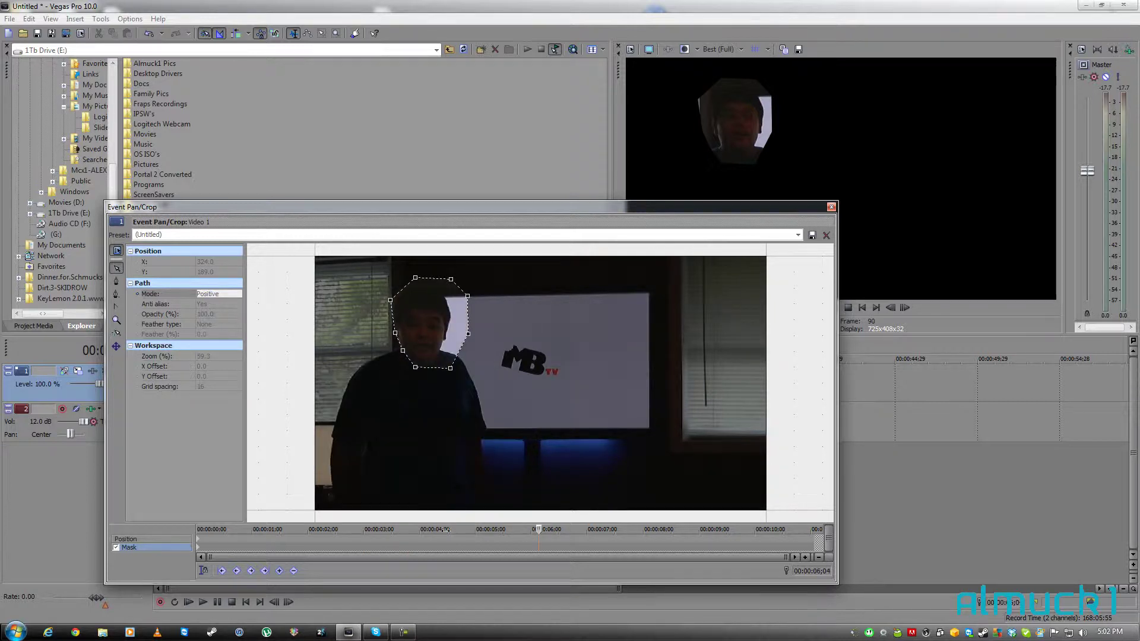
pyautogui.moveTo(538, 530); pyautogui.dragTo(187, 532)
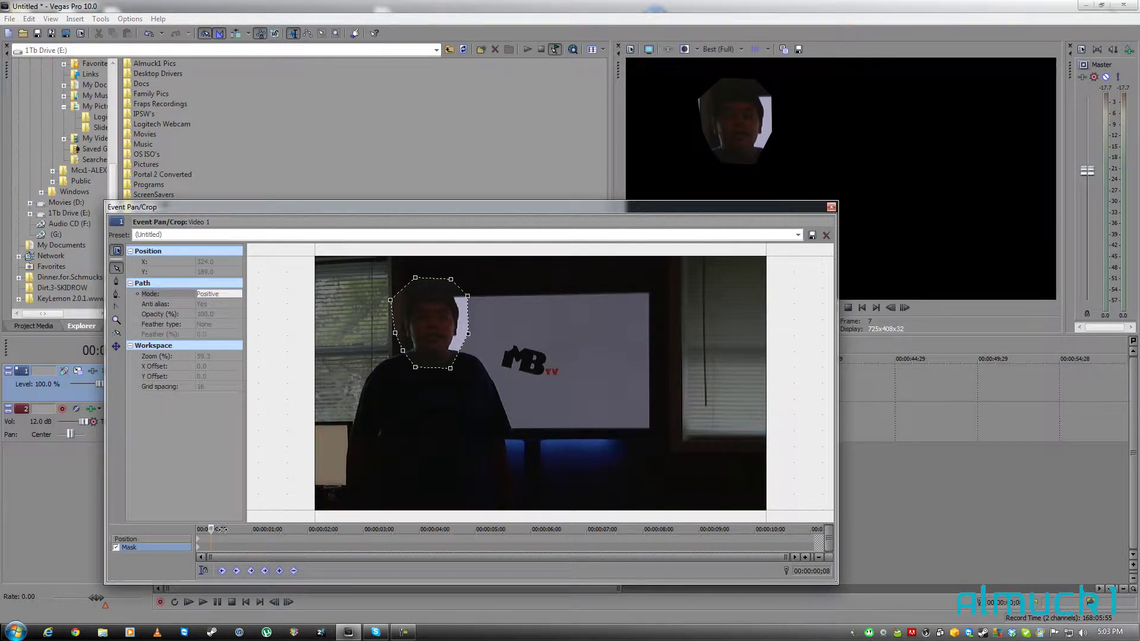
pyautogui.click(272, 529)
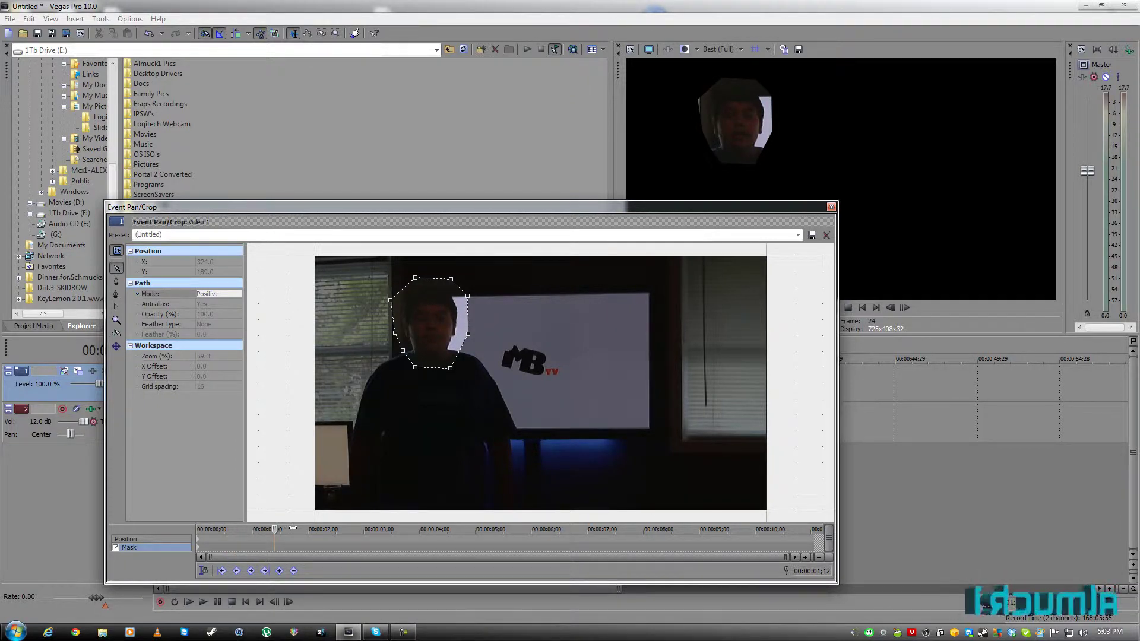
pyautogui.click(328, 530)
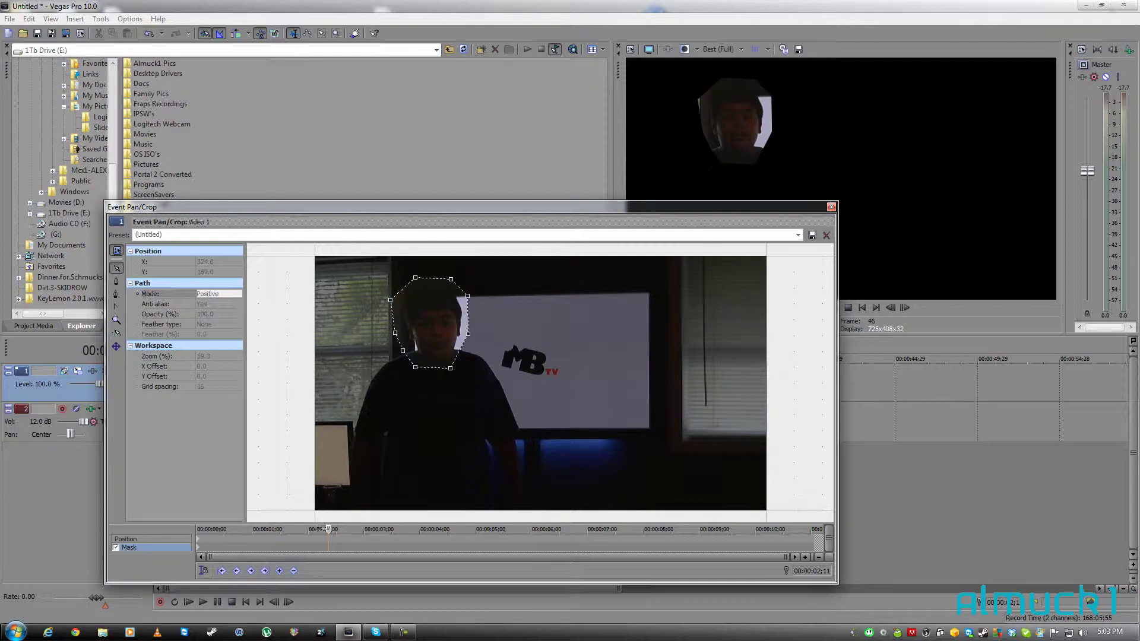
pyautogui.click(368, 529)
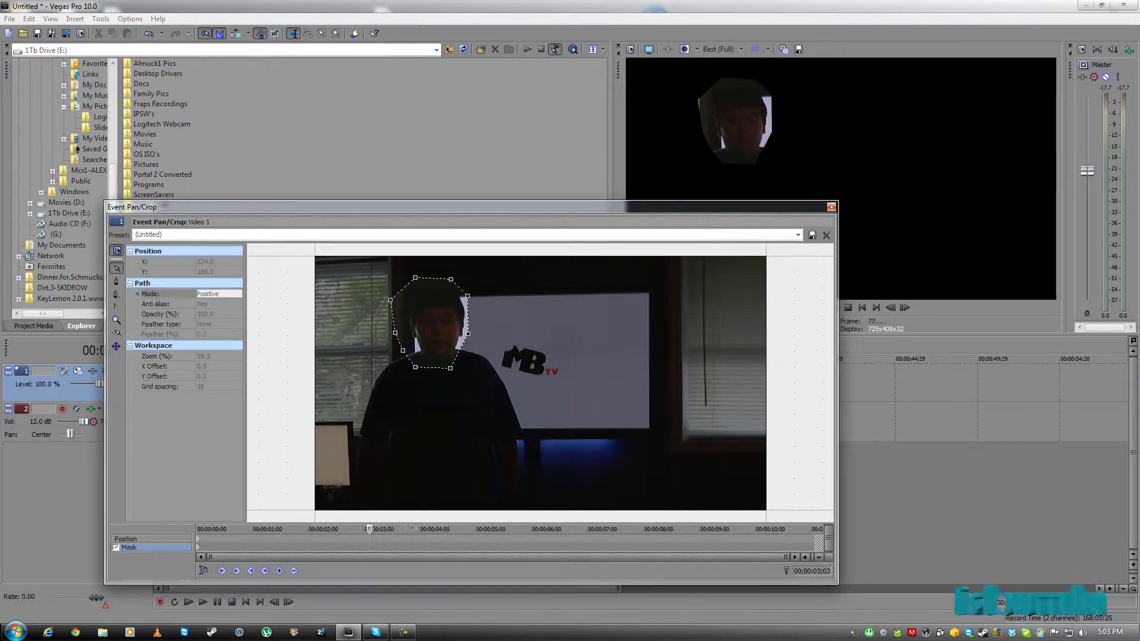
pyautogui.click(414, 529)
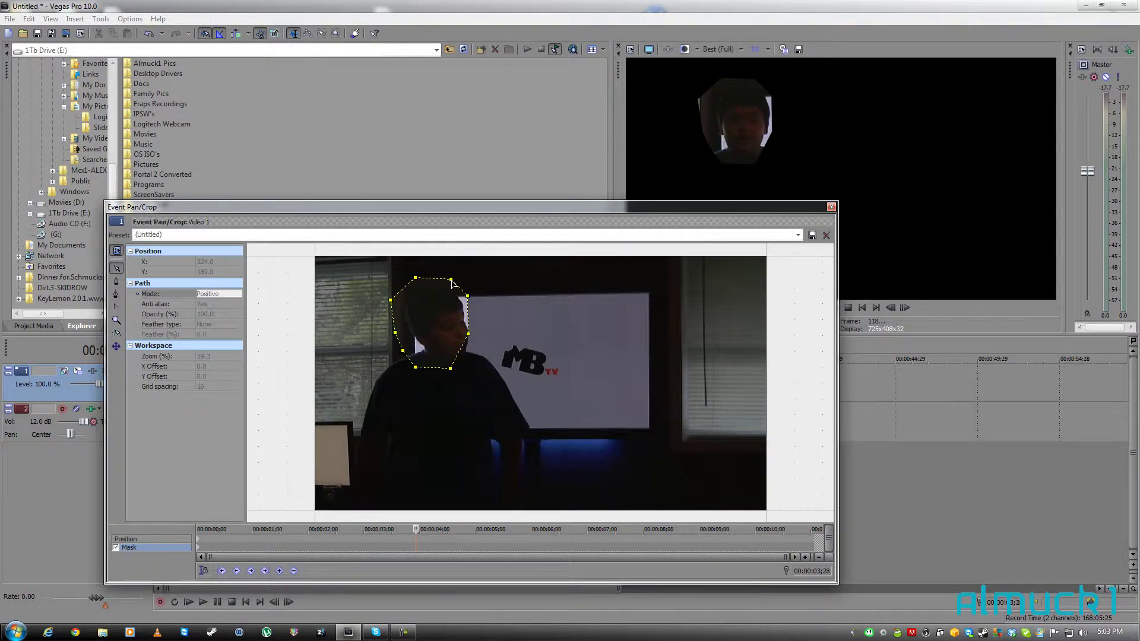
# Keyframe the mask onto the head around three seconds and the following frames
pyautogui.moveTo(454, 288); pyautogui.dragTo(458, 285)
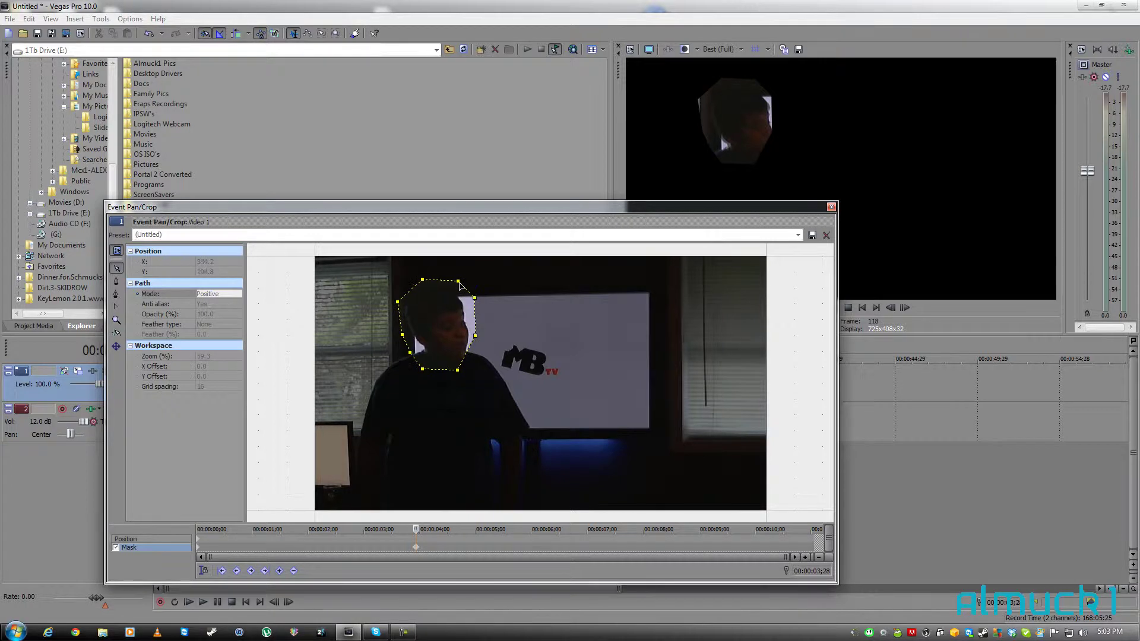
pyautogui.click(407, 364)
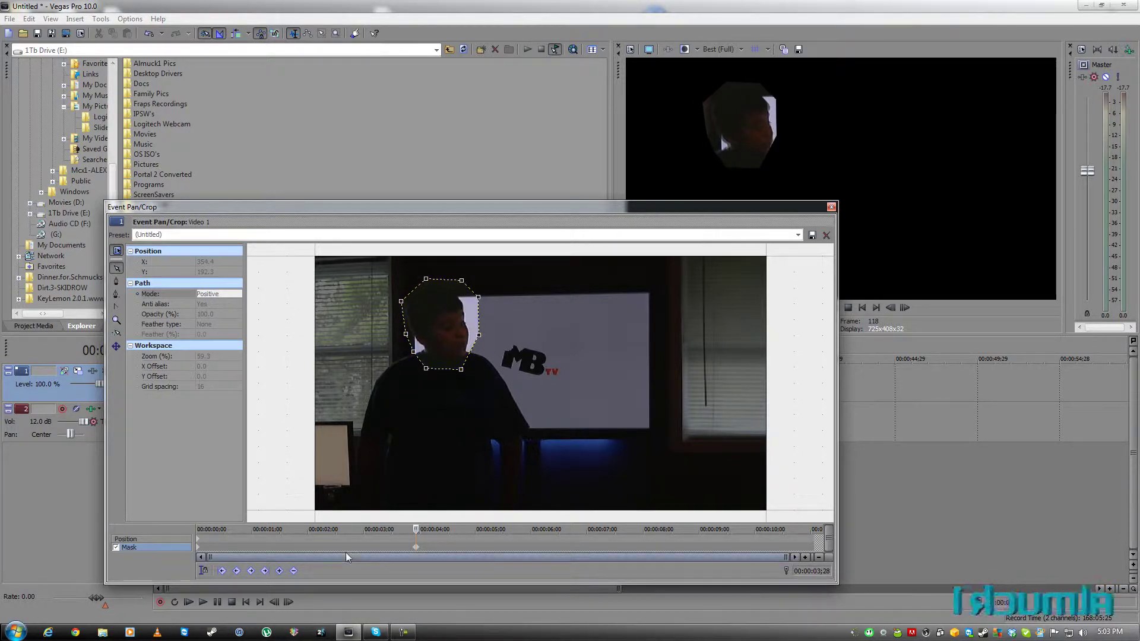
pyautogui.click(424, 529)
pyautogui.click(414, 352)
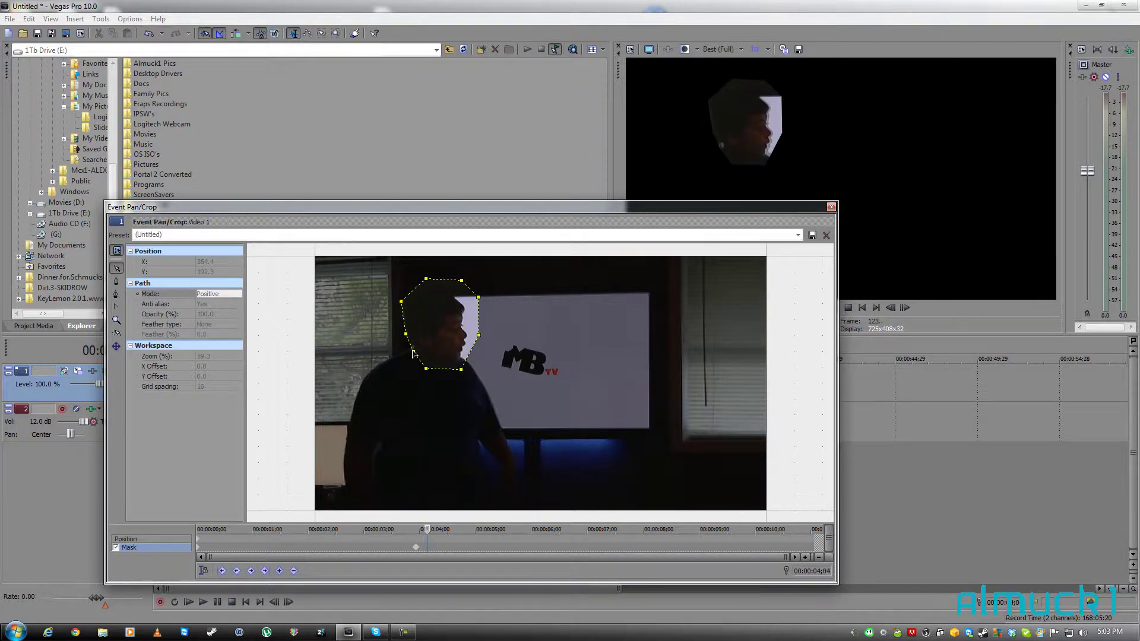
pyautogui.moveTo(413, 353); pyautogui.dragTo(409, 358)
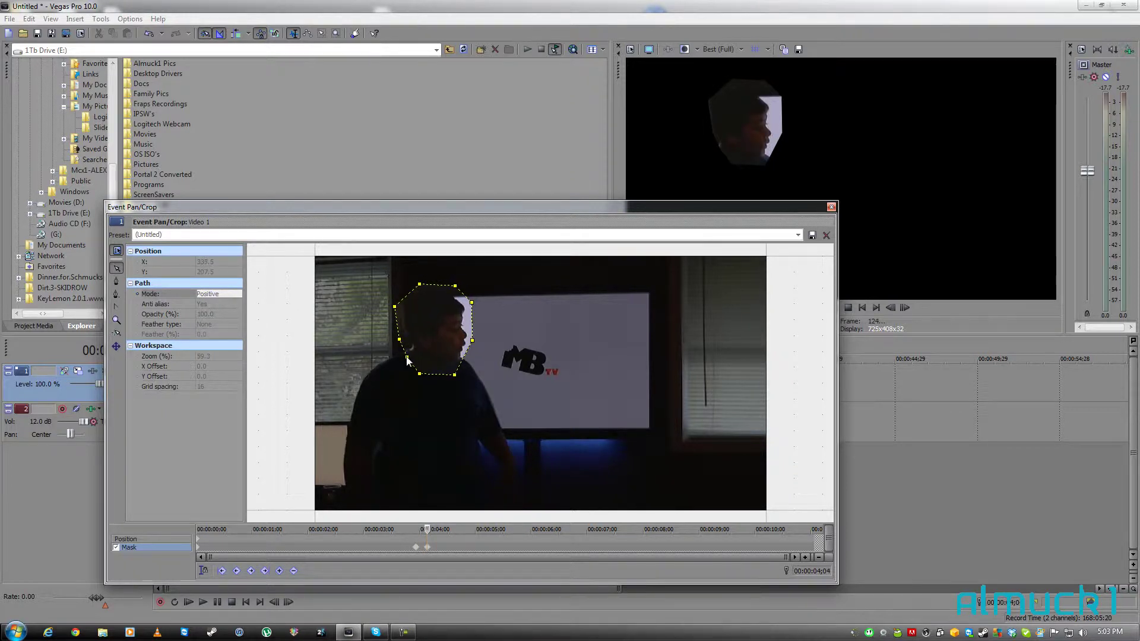
pyautogui.moveTo(426, 529); pyautogui.dragTo(453, 530)
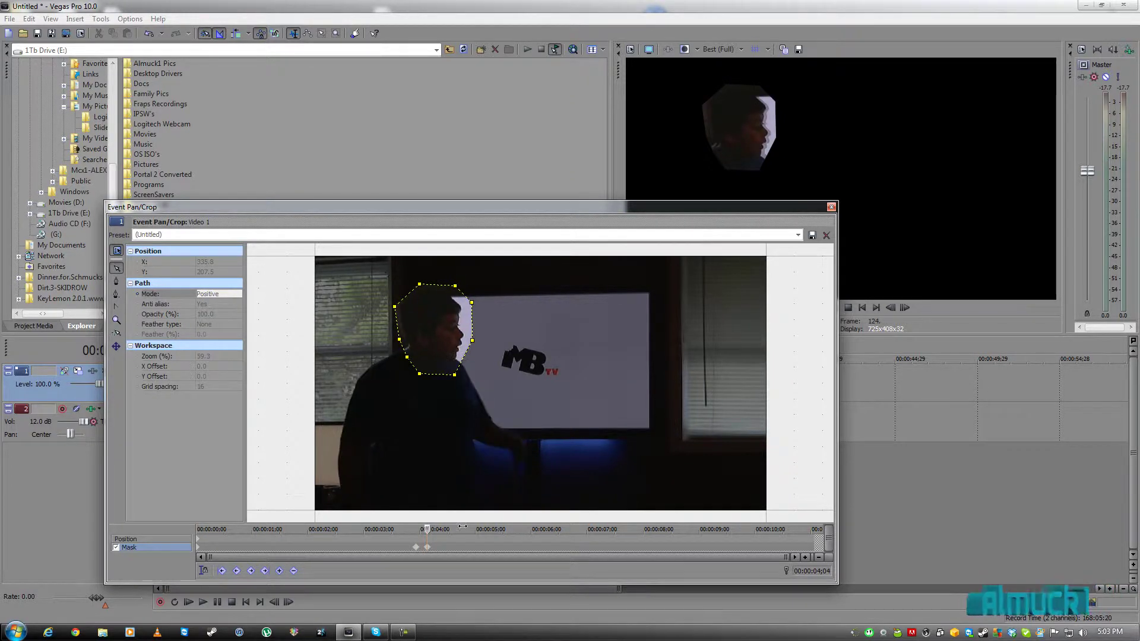
pyautogui.click(465, 530)
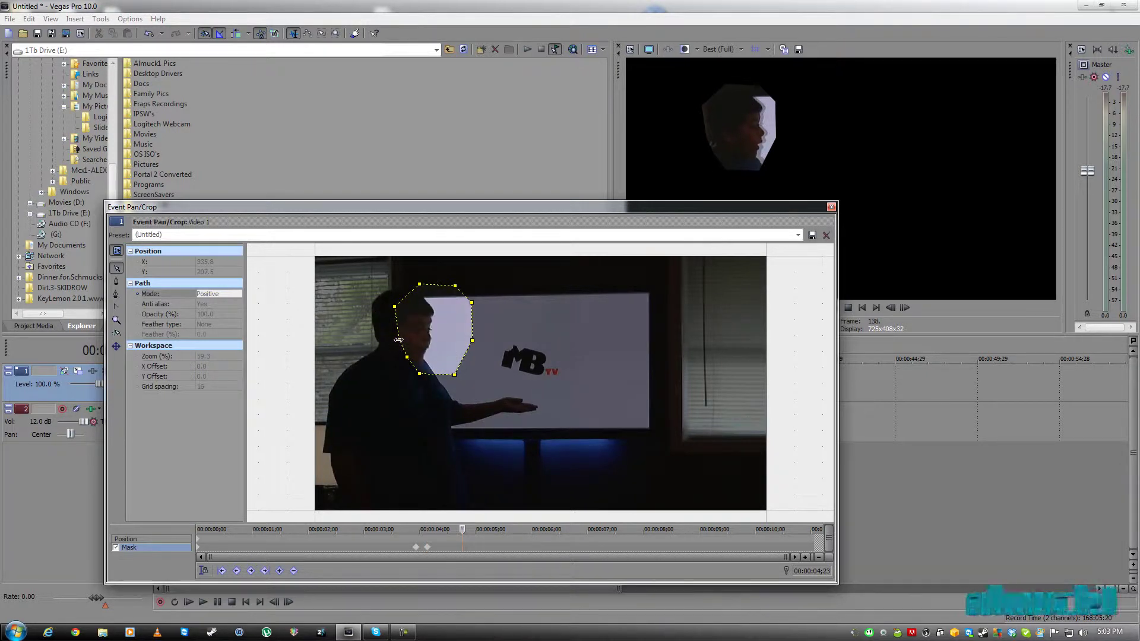
pyautogui.moveTo(400, 341); pyautogui.dragTo(366, 340)
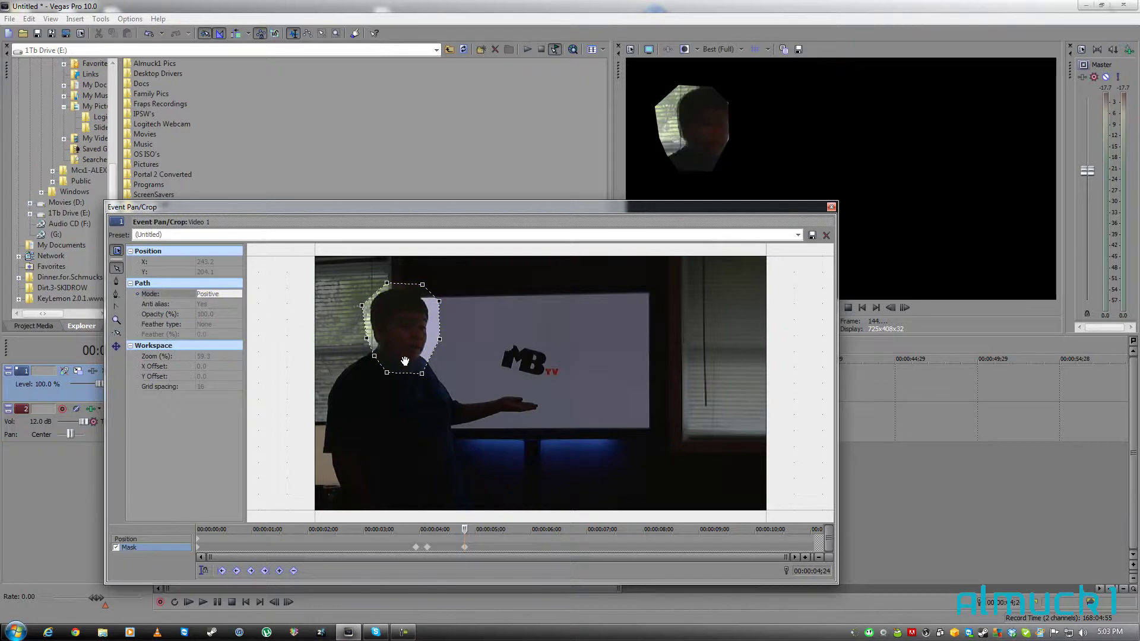
# Reposition the mask at later frames to track the head, then close Pan/Crop
pyautogui.moveTo(465, 529); pyautogui.dragTo(486, 529)
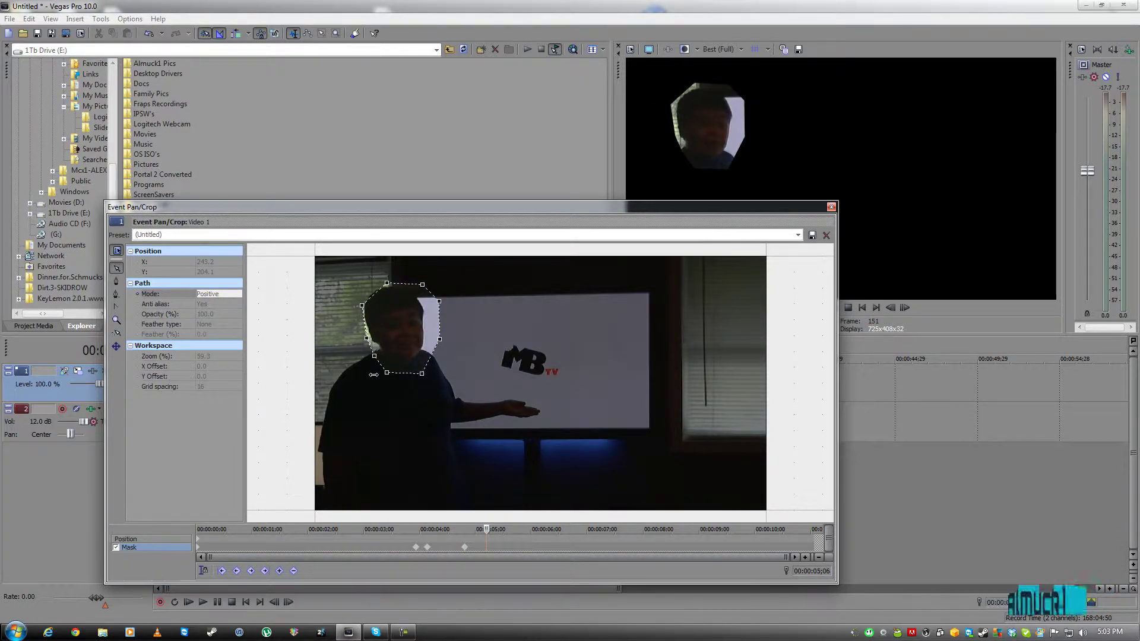
pyautogui.moveTo(374, 374); pyautogui.dragTo(386, 374)
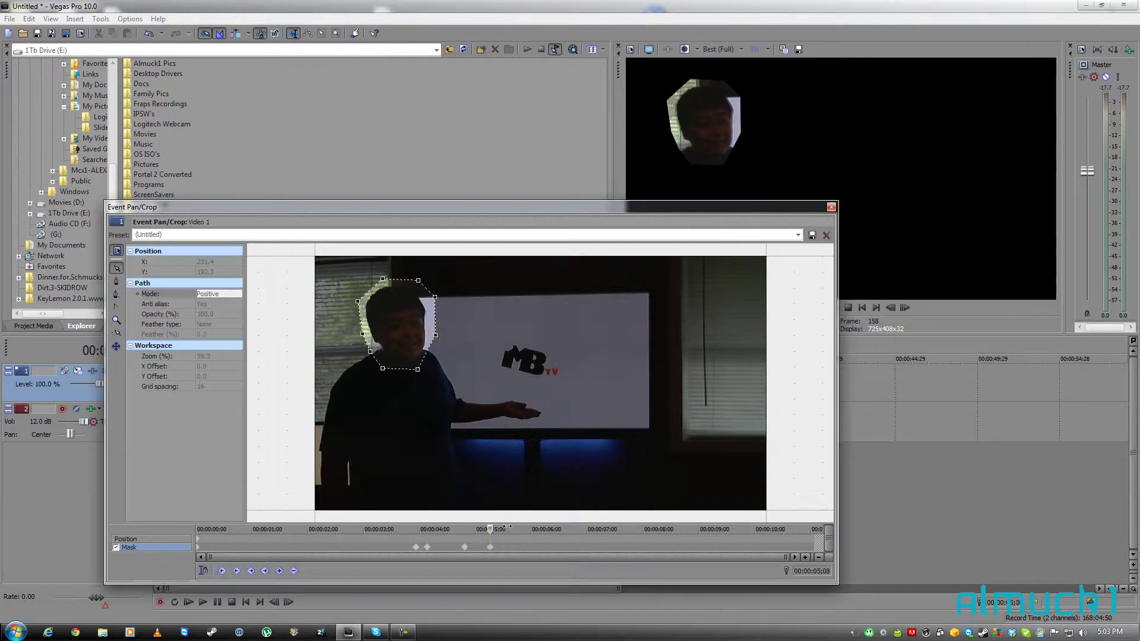
pyautogui.moveTo(490, 530); pyautogui.dragTo(512, 529)
pyautogui.moveTo(406, 334); pyautogui.dragTo(417, 331)
pyautogui.moveTo(512, 530); pyautogui.dragTo(555, 529)
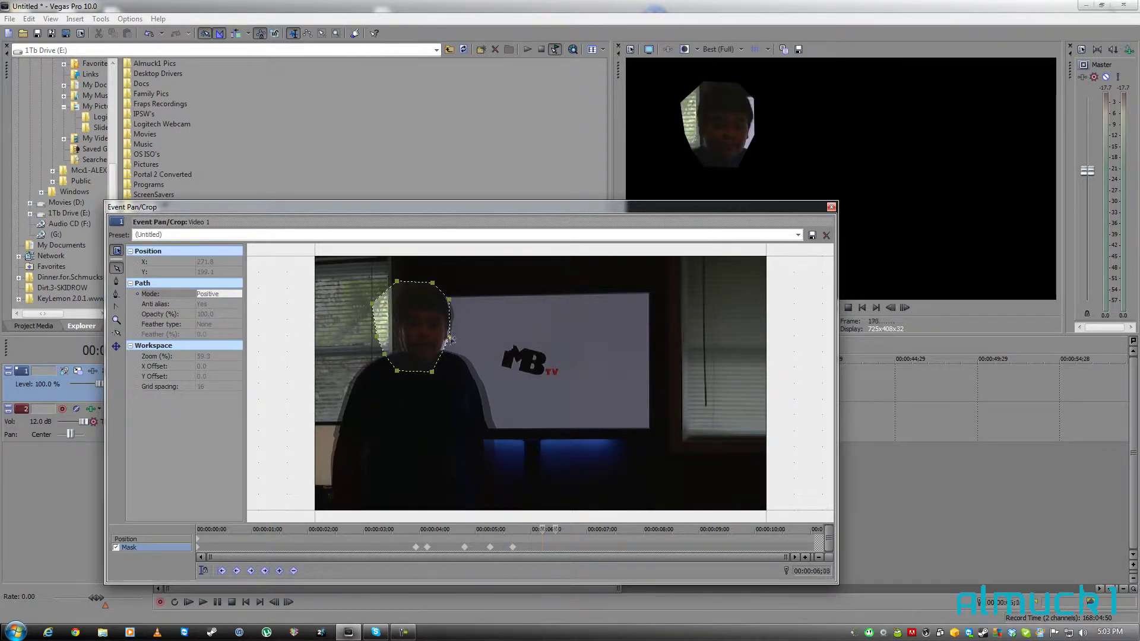
pyautogui.moveTo(452, 326); pyautogui.dragTo(461, 327)
pyautogui.moveTo(556, 529); pyautogui.dragTo(814, 529)
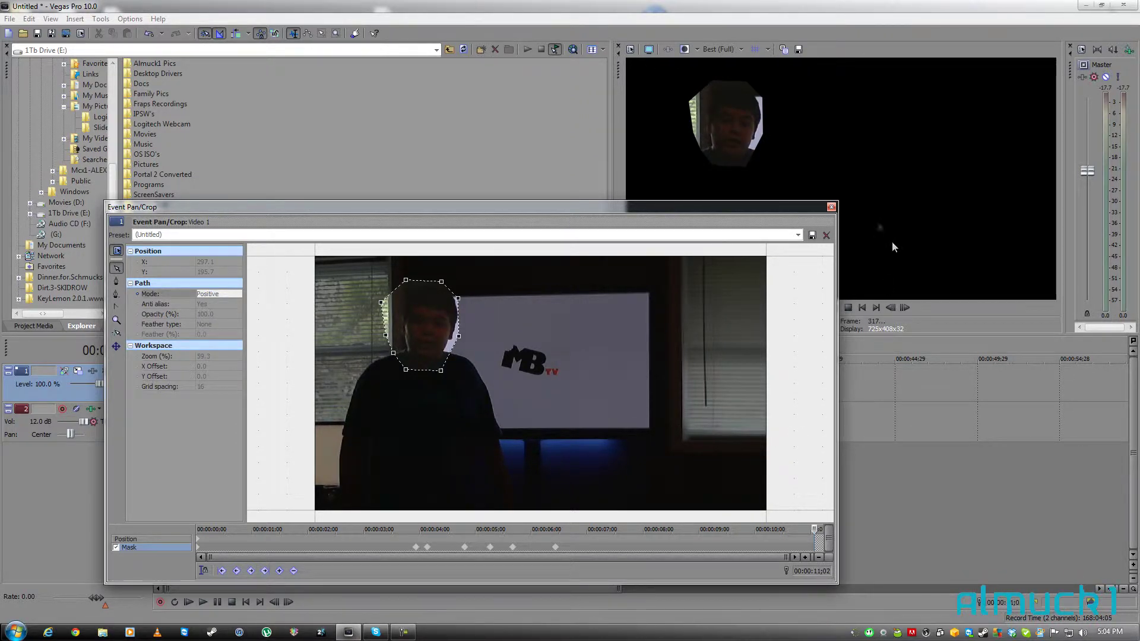
pyautogui.click(831, 208)
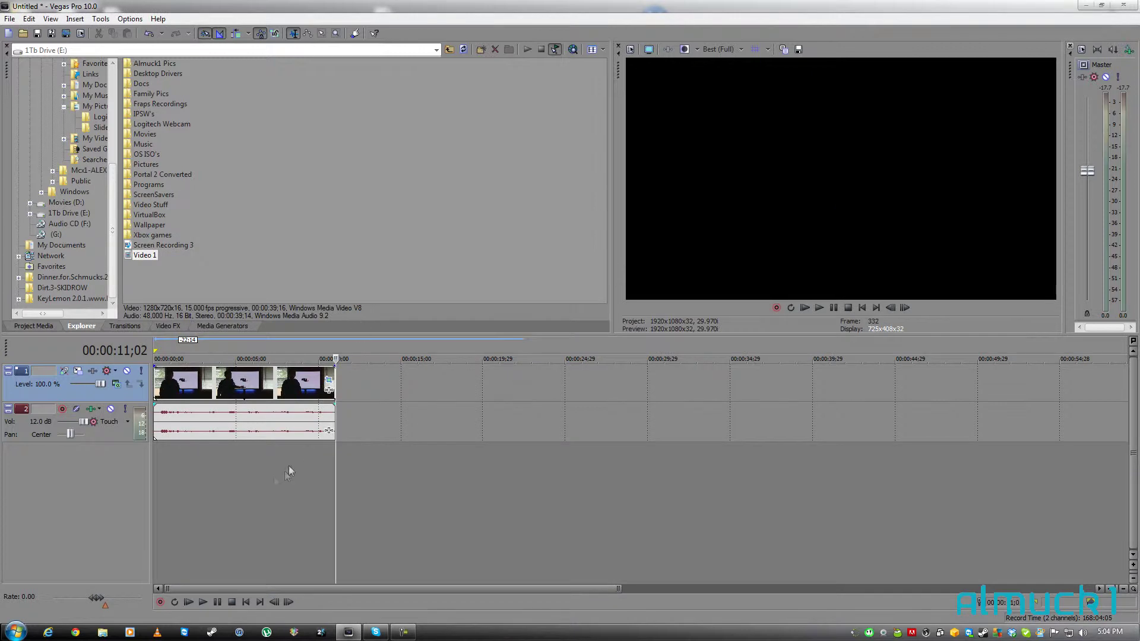
# Apply the Large Pixelate preset from Video FX to the masked event
pyautogui.click(247, 476)
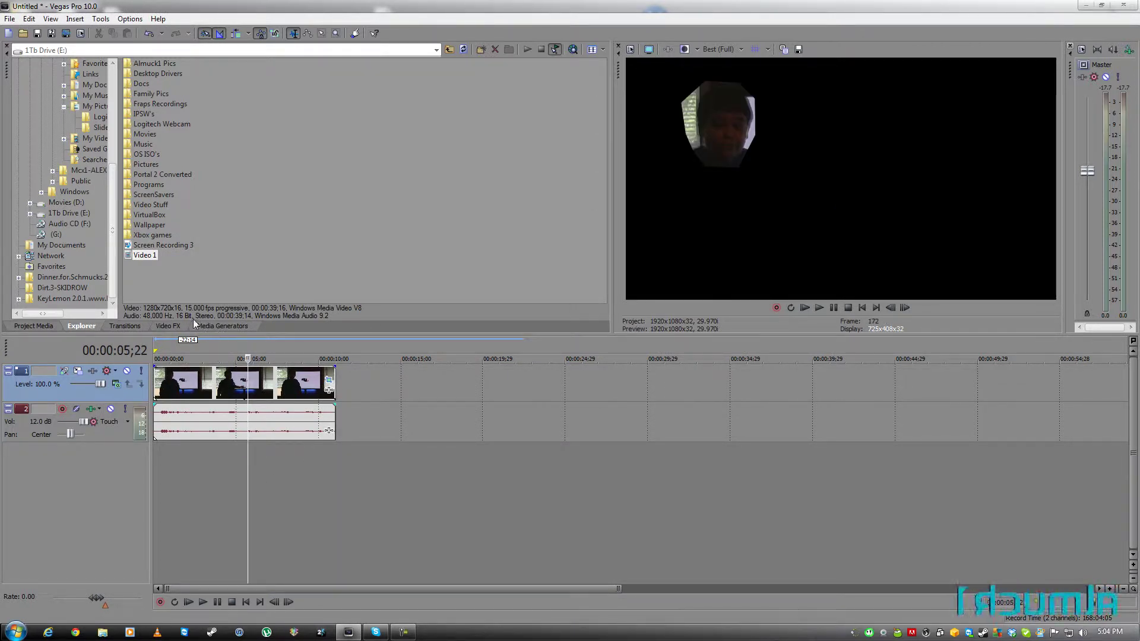
pyautogui.click(169, 325)
pyautogui.moveTo(65, 156); pyautogui.dragTo(63, 283)
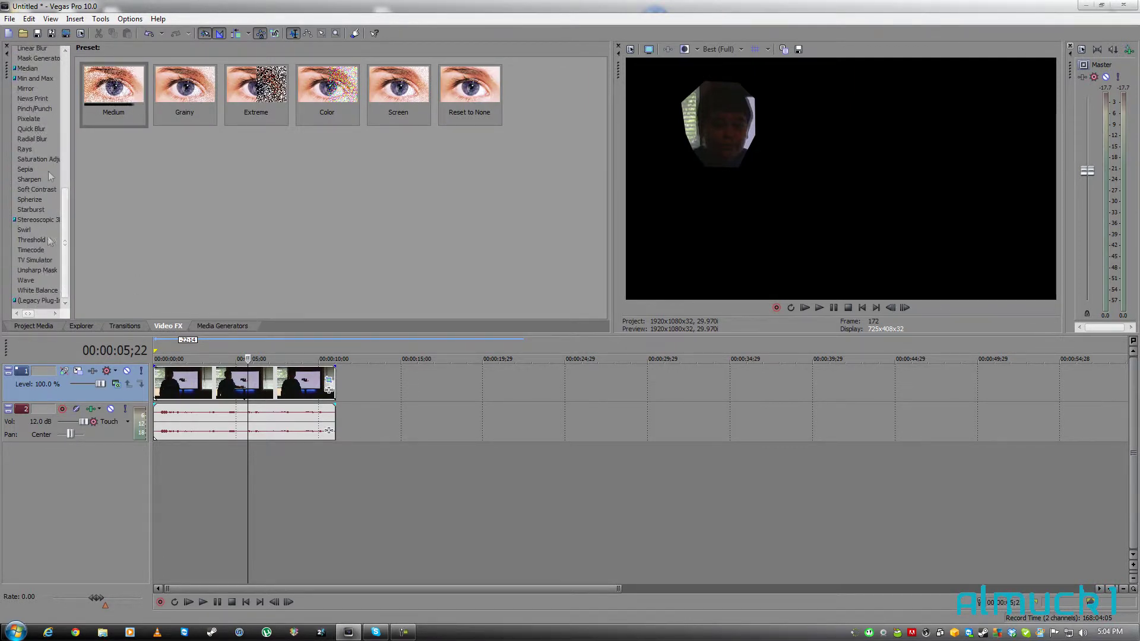
pyautogui.click(41, 118)
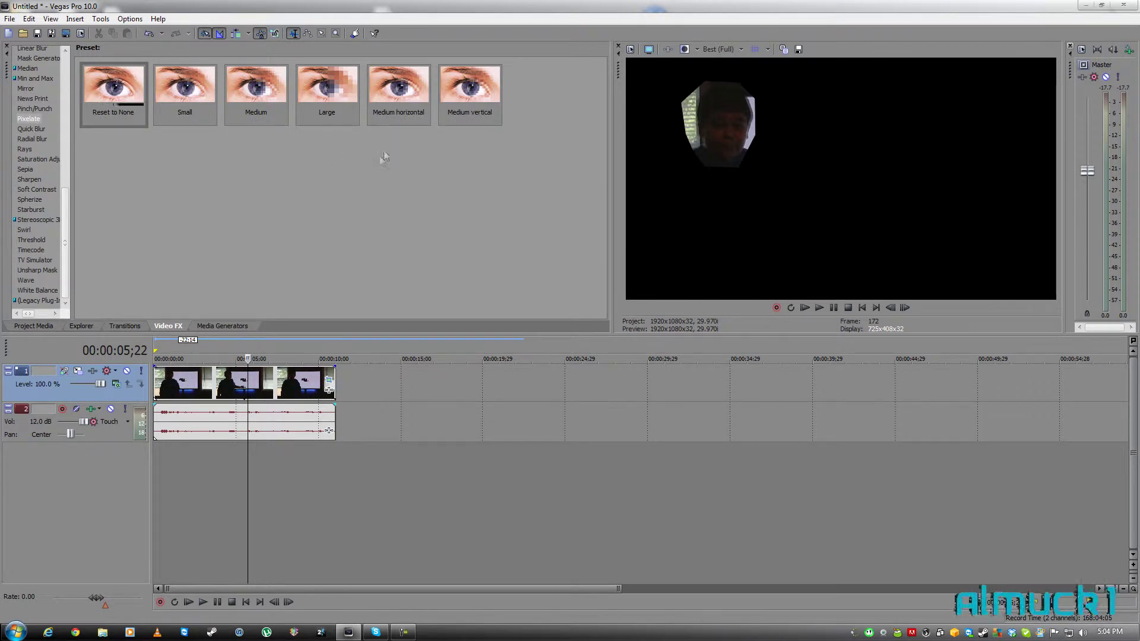
pyautogui.moveTo(330, 74); pyautogui.dragTo(241, 374)
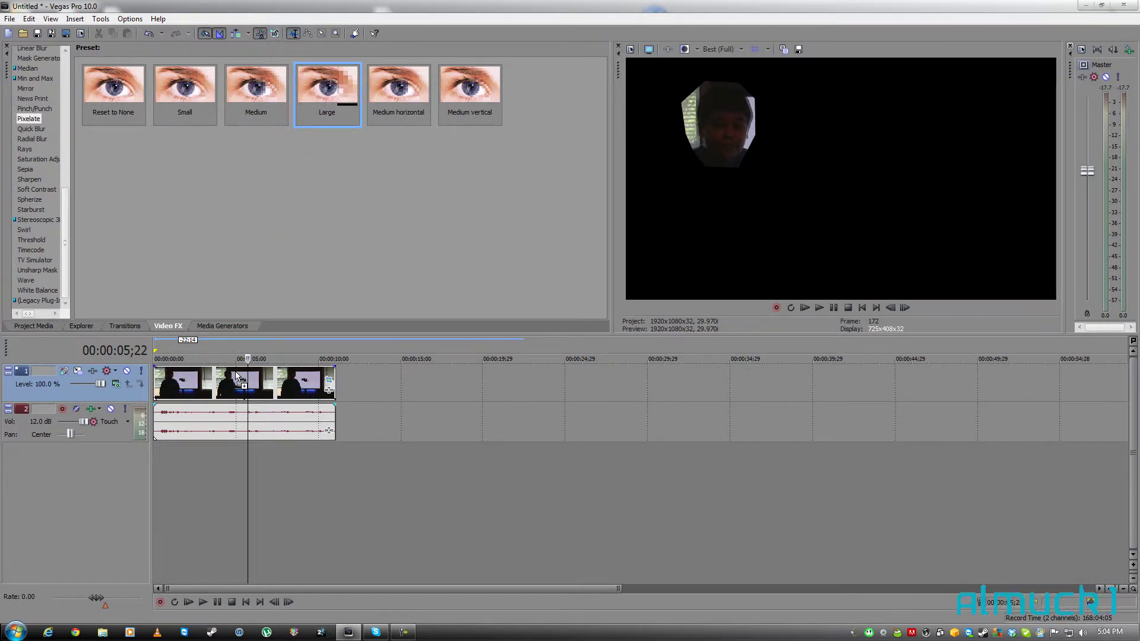
pyautogui.moveTo(239, 364); pyautogui.dragTo(241, 366)
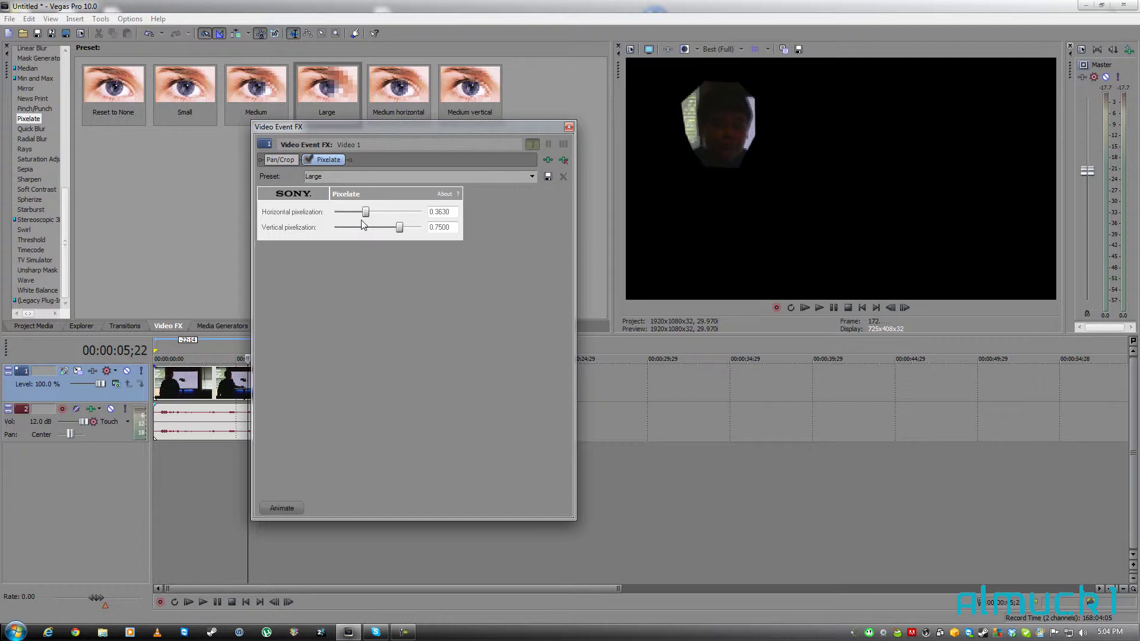
# Raise Horizontal and Vertical pixelization to about 0.91
pyautogui.moveTo(336, 212); pyautogui.dragTo(441, 216)
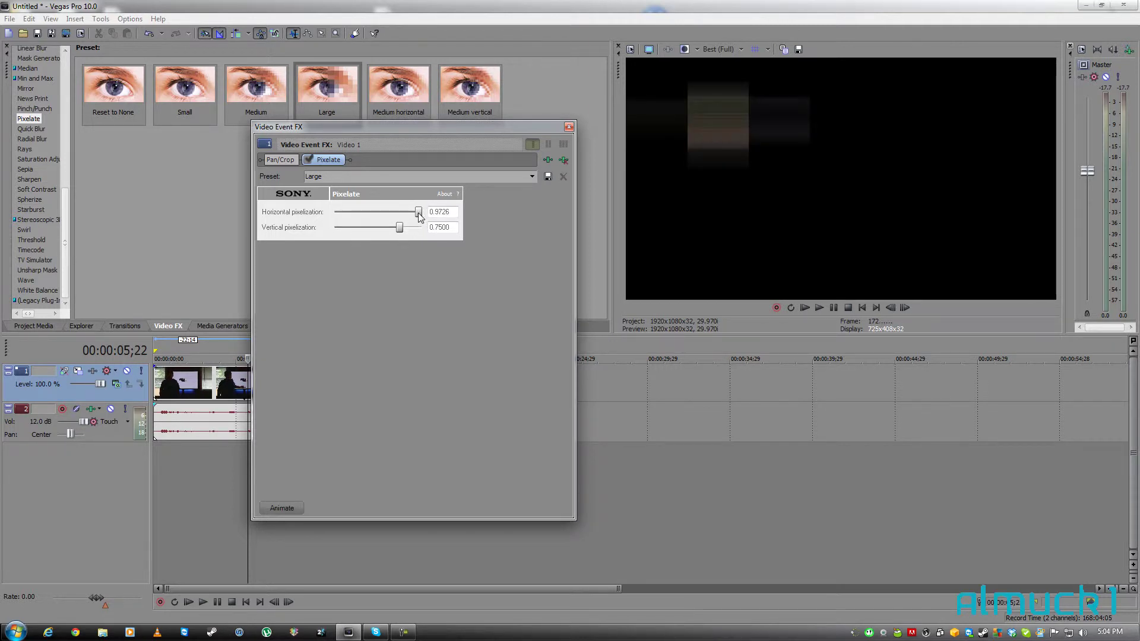
pyautogui.moveTo(420, 217); pyautogui.dragTo(415, 220)
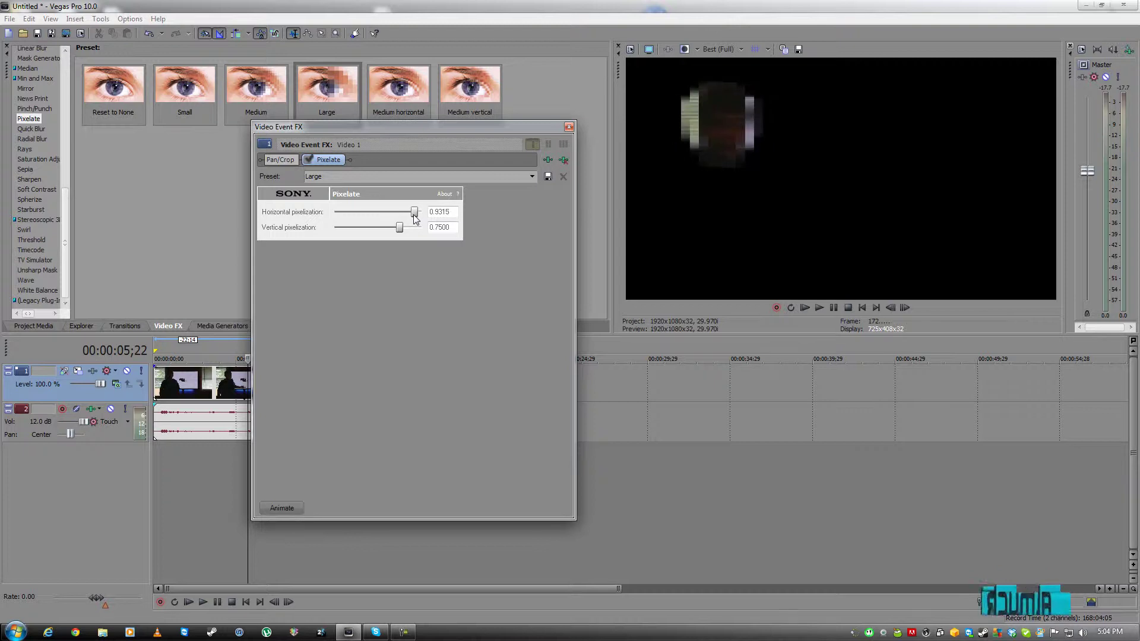
pyautogui.moveTo(400, 228); pyautogui.dragTo(414, 233)
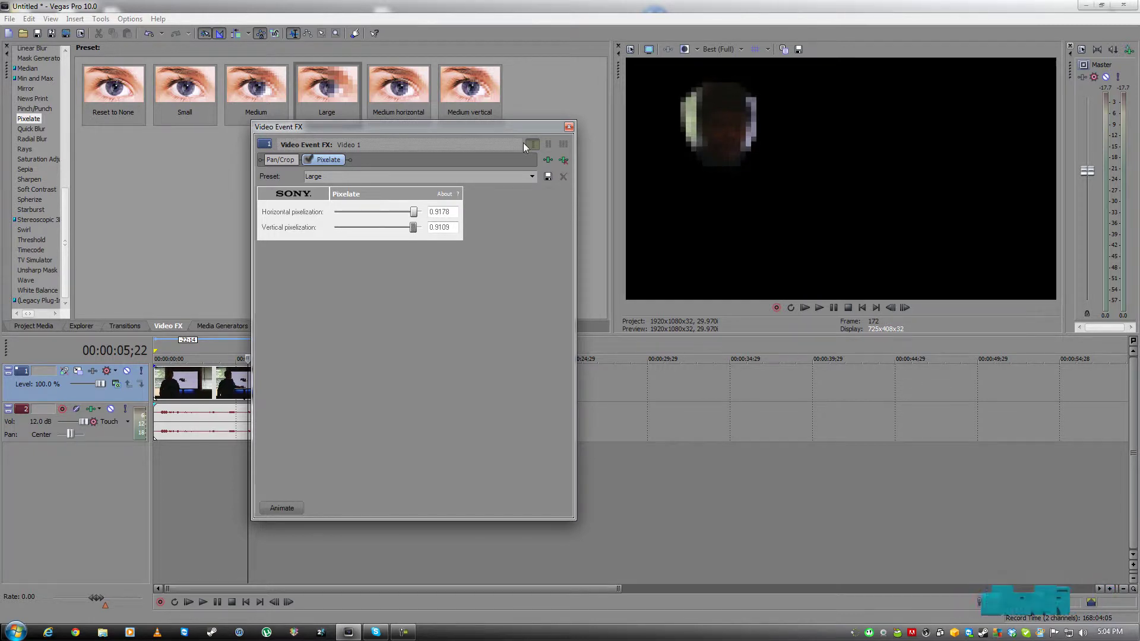
# Copy the video and audio events and paste a duplicate into the timeline
pyautogui.click(569, 127)
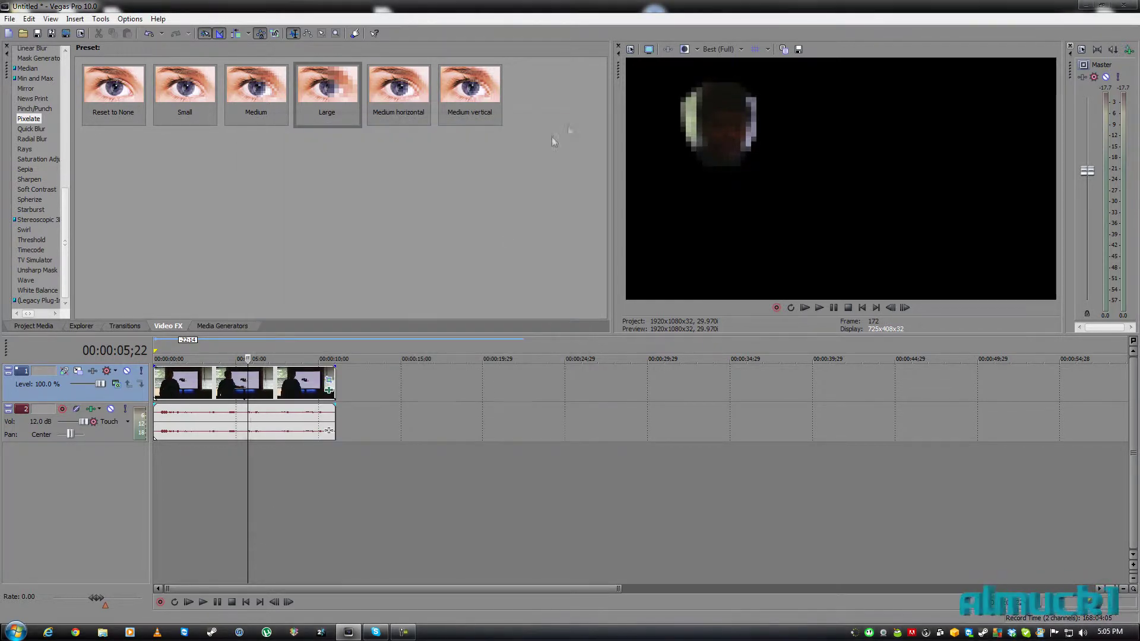
pyautogui.rightClick(215, 389)
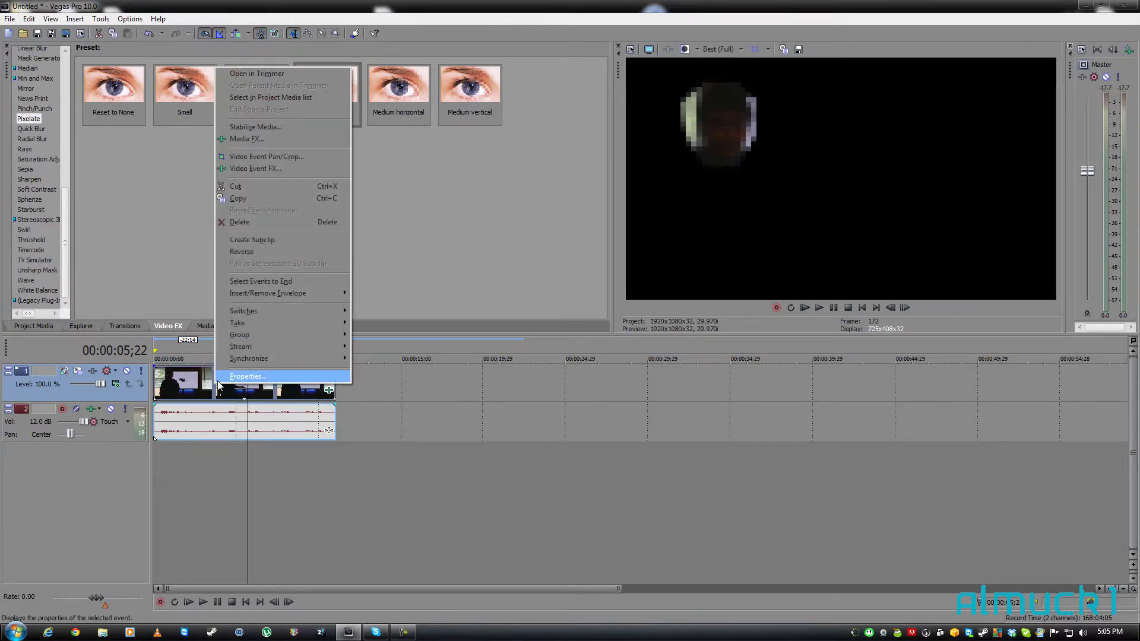
pyautogui.click(243, 198)
pyautogui.rightClick(227, 510)
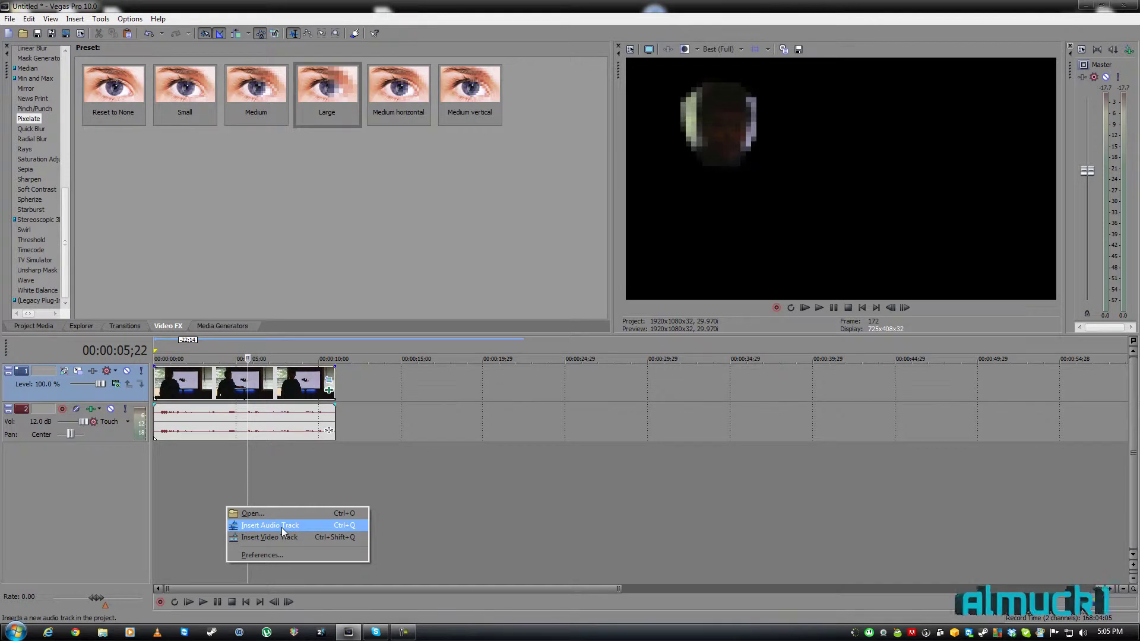
pyautogui.rightClick(190, 474)
pyautogui.rightClick(575, 483)
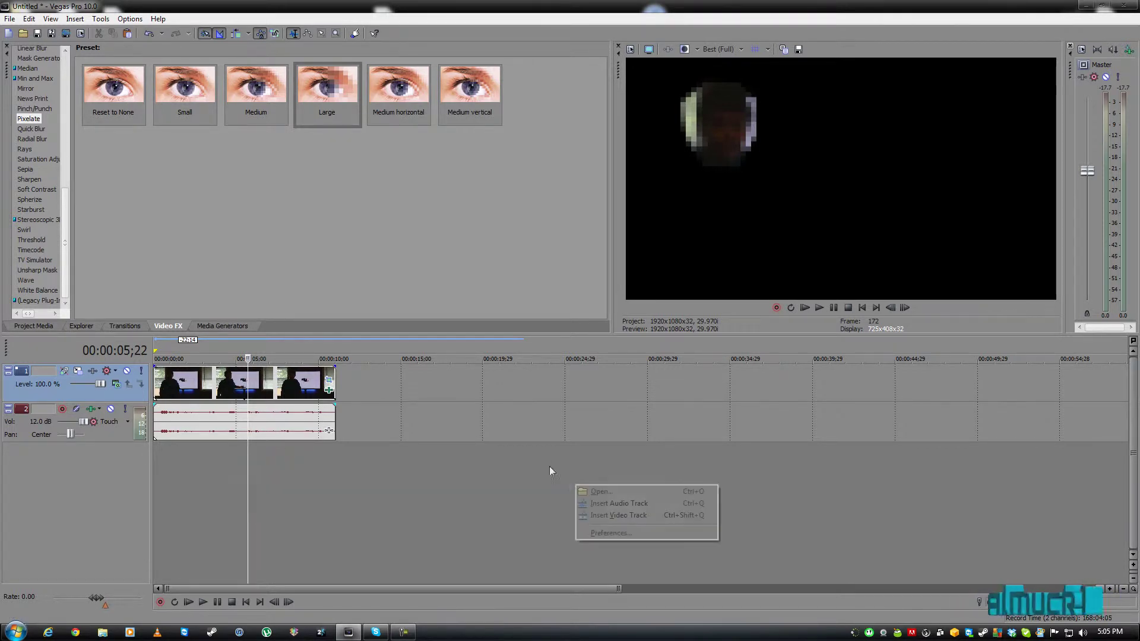
pyautogui.rightClick(510, 408)
pyautogui.click(551, 419)
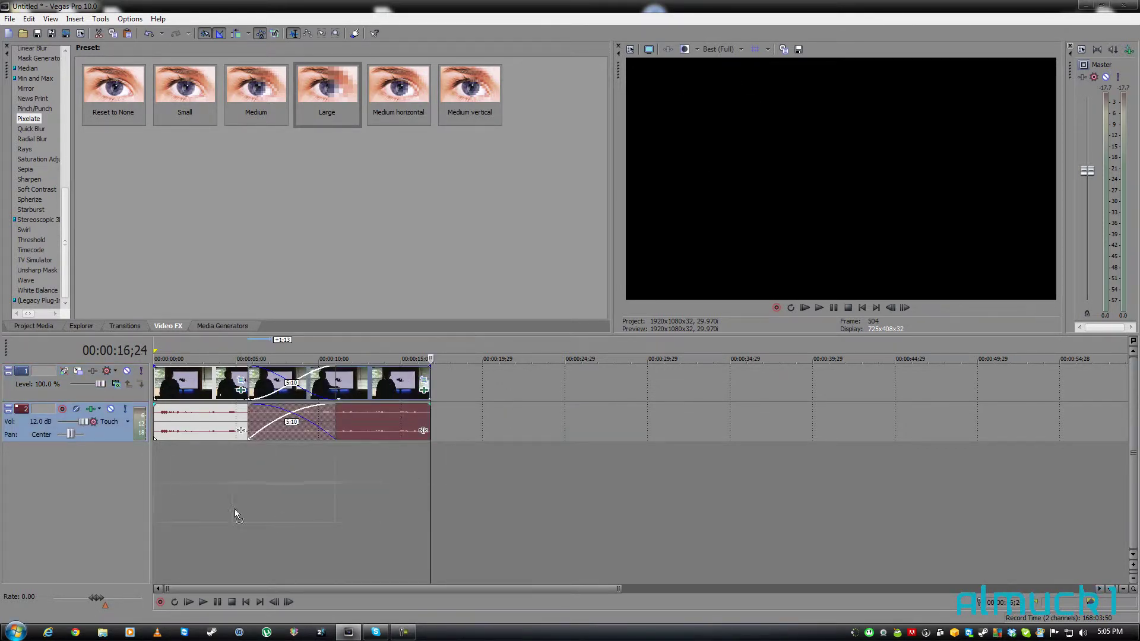
# Drop the pasted events onto new tracks below and delete the extra audio track
pyautogui.moveTo(235, 510); pyautogui.dragTo(186, 499)
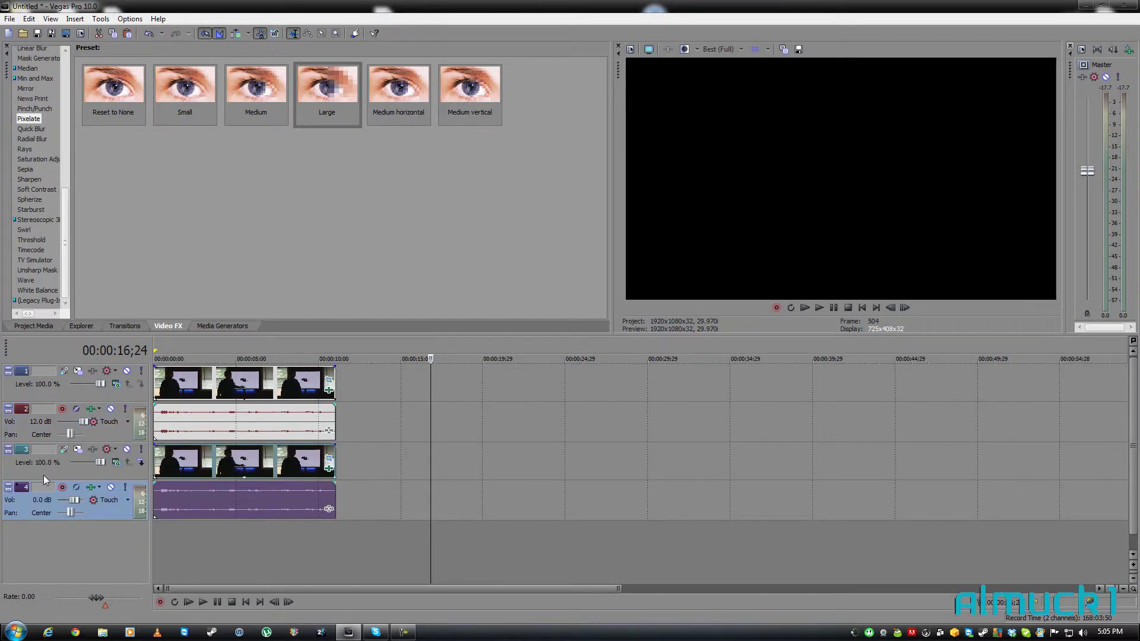
pyautogui.rightClick(33, 529)
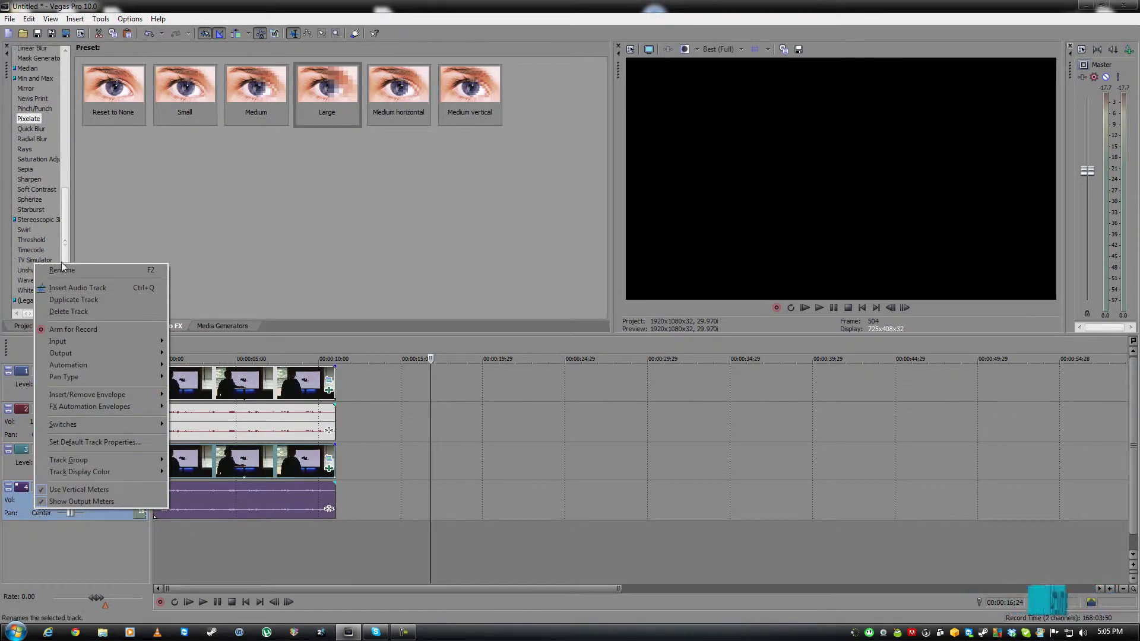
pyautogui.click(68, 313)
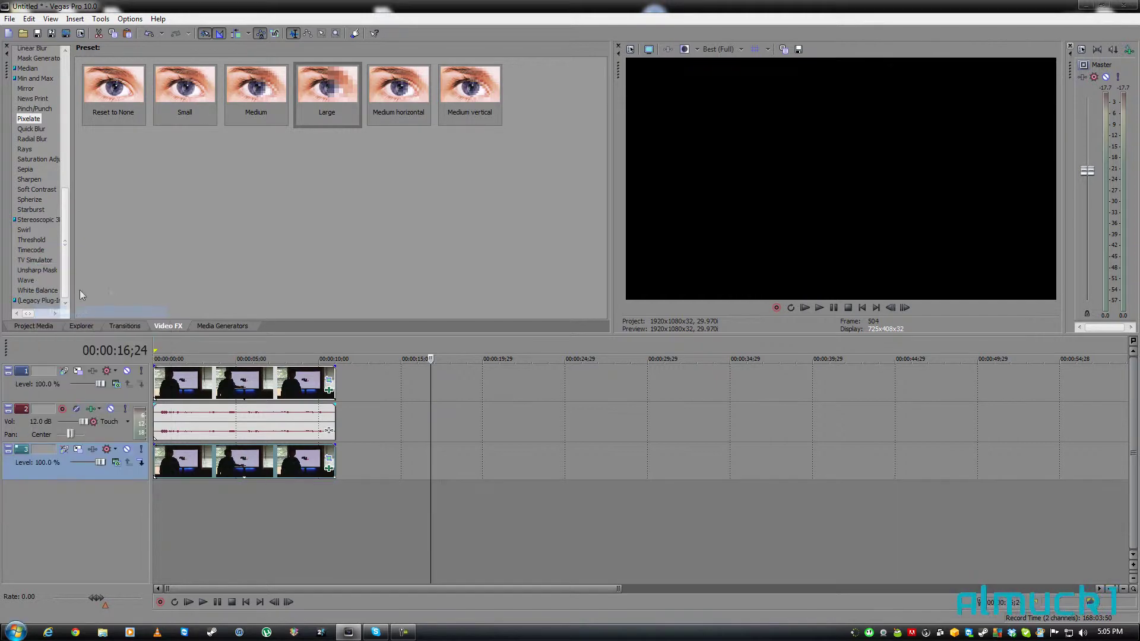
# Uncheck Mask in Pan/Crop for the track 3 duplicate, then open and close Event FX
pyautogui.click(252, 493)
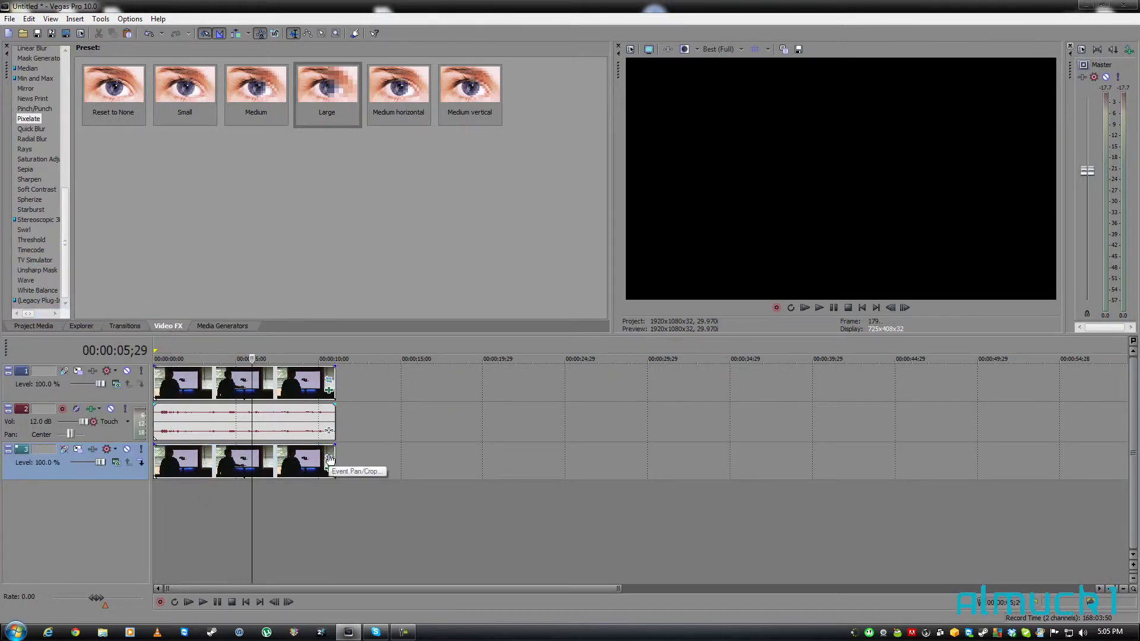
pyautogui.click(329, 461)
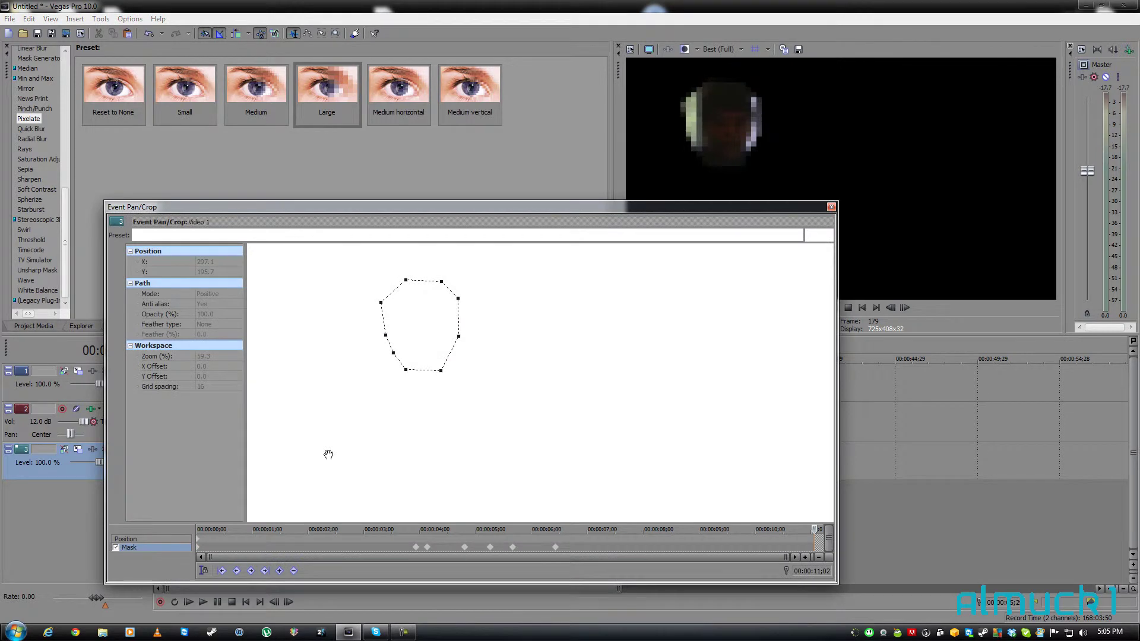
pyautogui.click(115, 548)
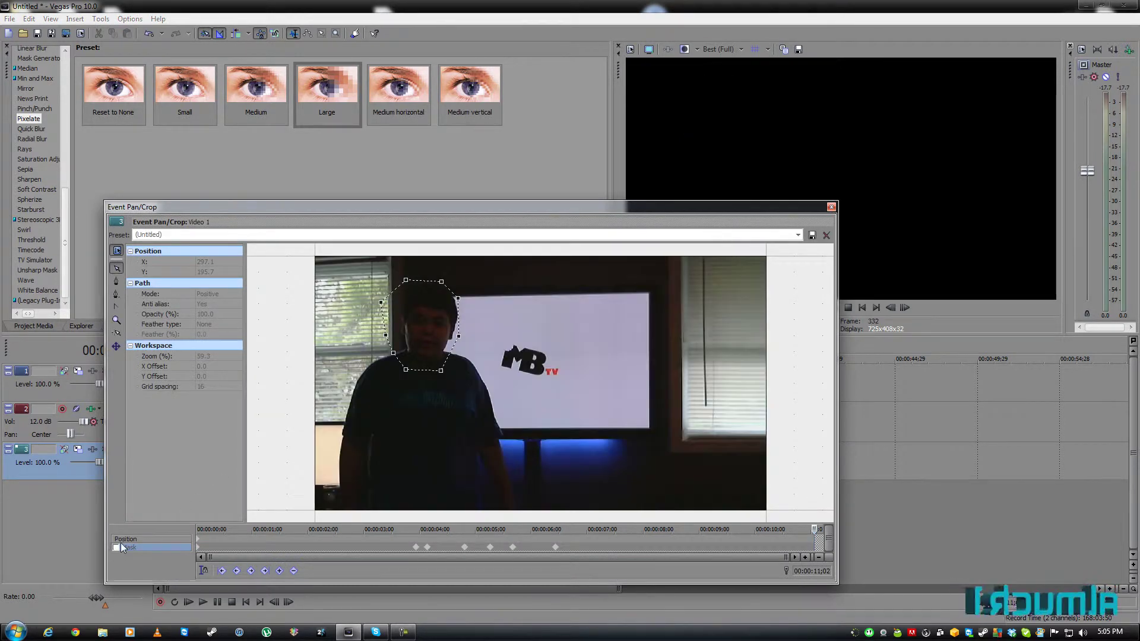
pyautogui.click(831, 208)
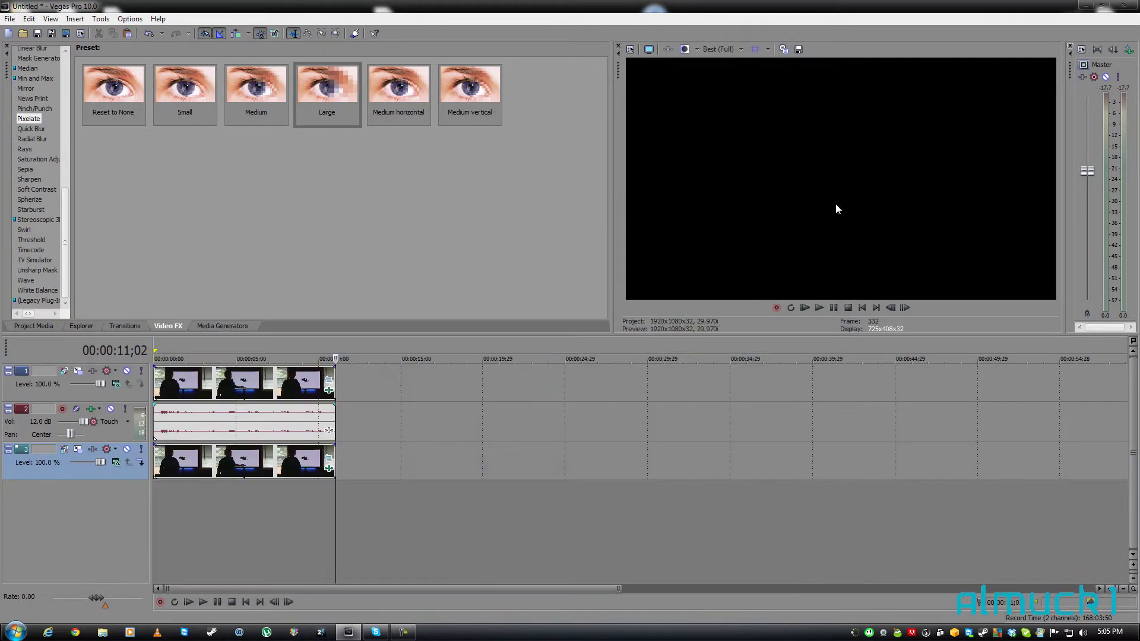
pyautogui.click(326, 471)
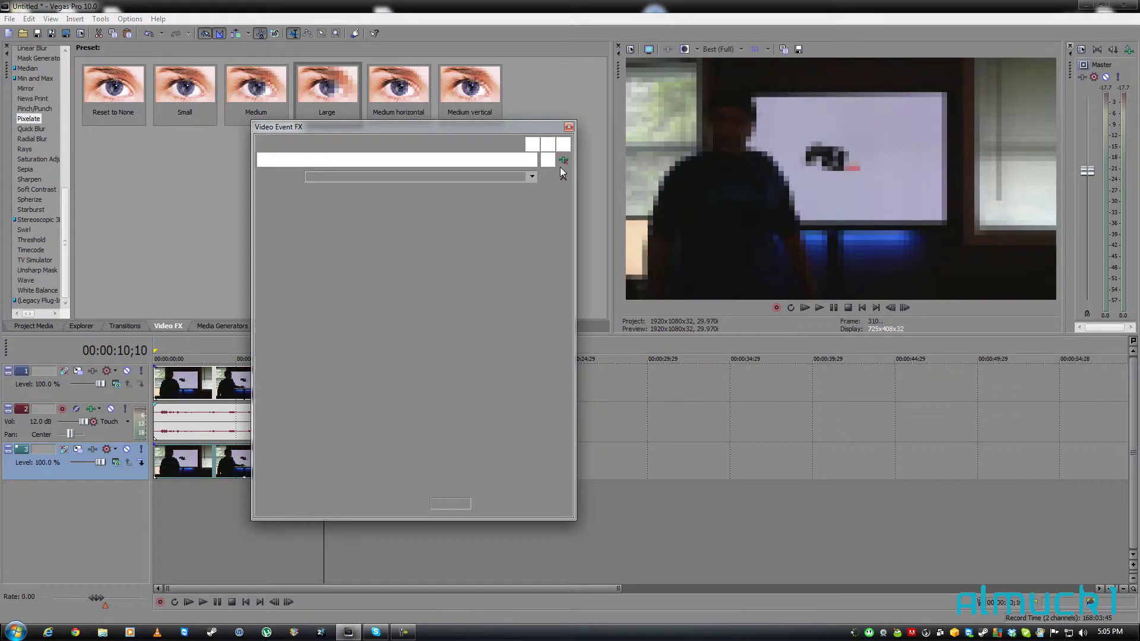
pyautogui.click(569, 127)
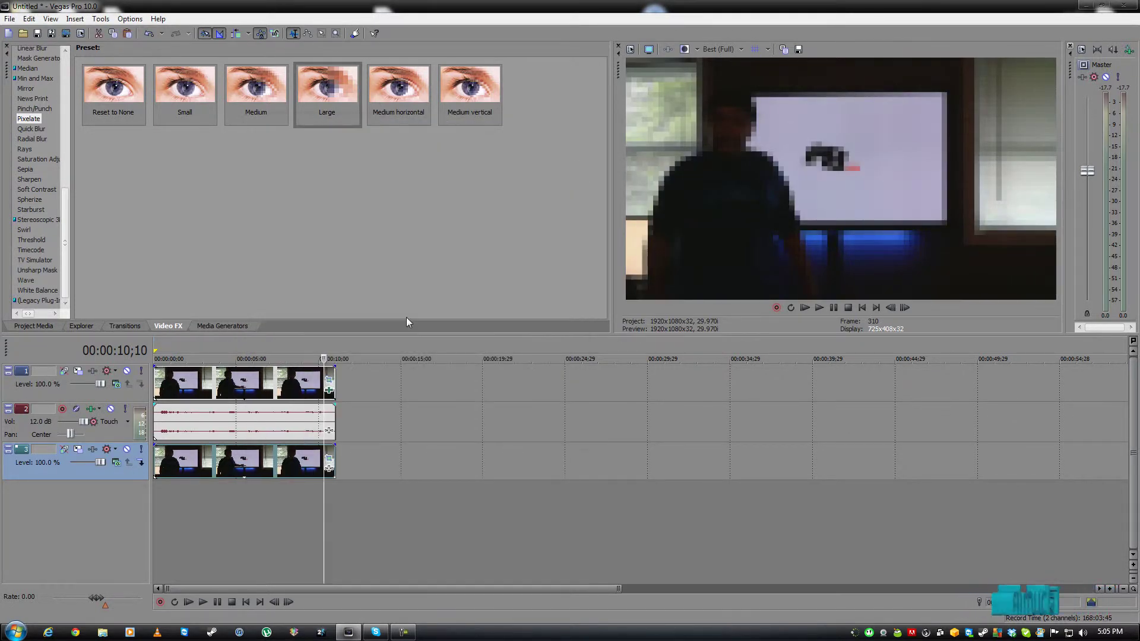
pyautogui.click(274, 513)
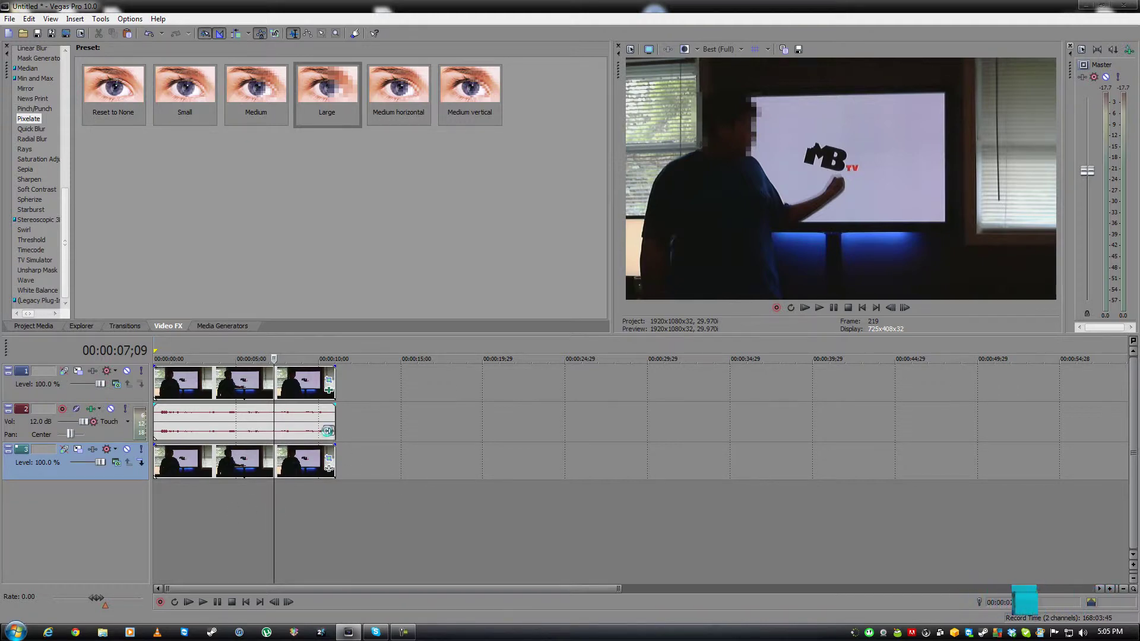
# Open the Plug-In Chooser from the audio event's Event FX button
pyautogui.click(329, 430)
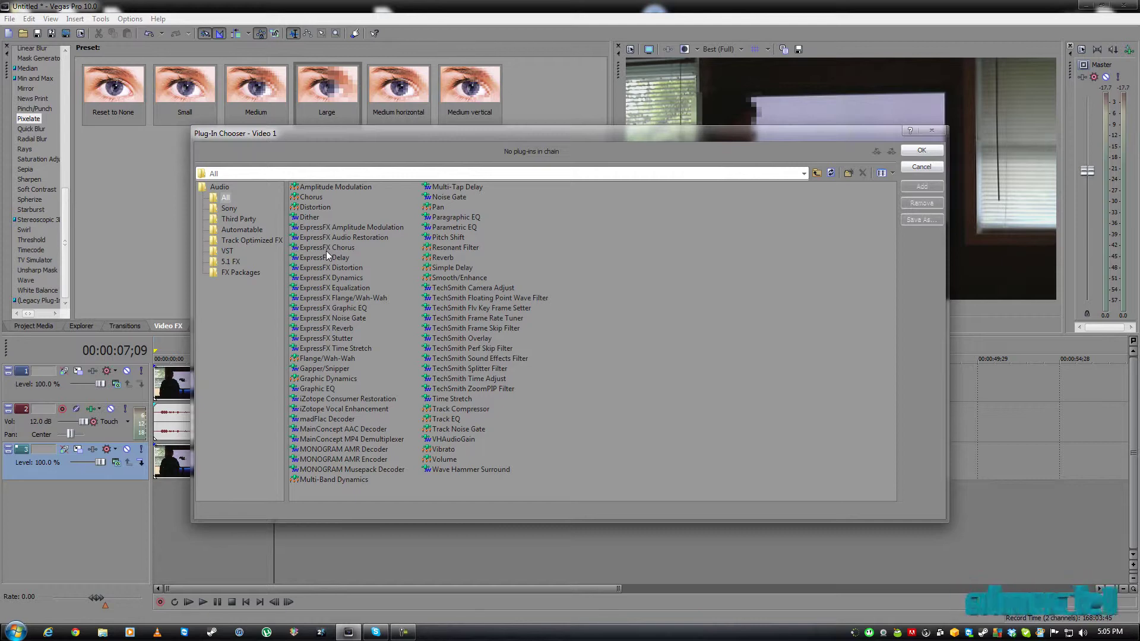
# Add Pitch Shift with Semitones at -15 and Cents at -20.9
pyautogui.click(453, 236)
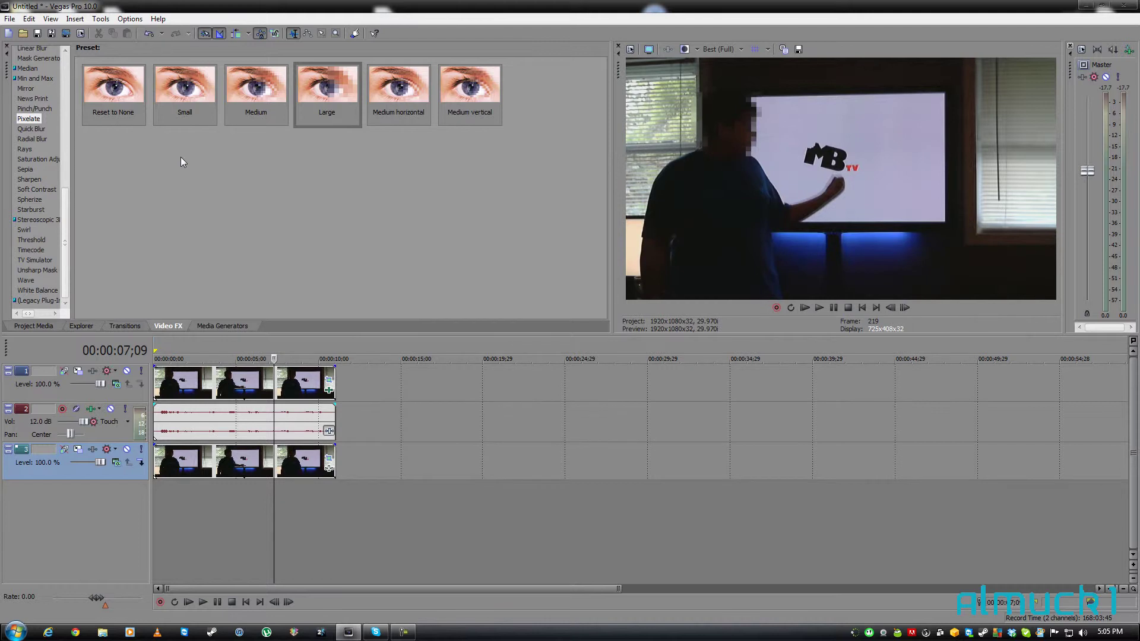
pyautogui.moveTo(165, 169); pyautogui.dragTo(139, 168)
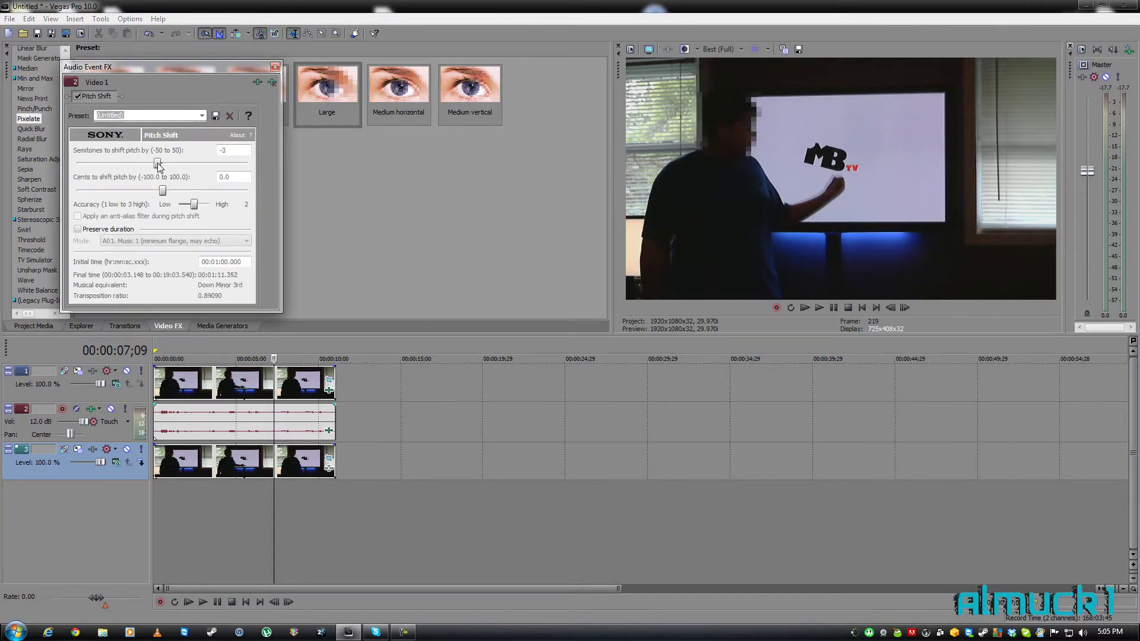
pyautogui.moveTo(163, 191); pyautogui.dragTo(143, 190)
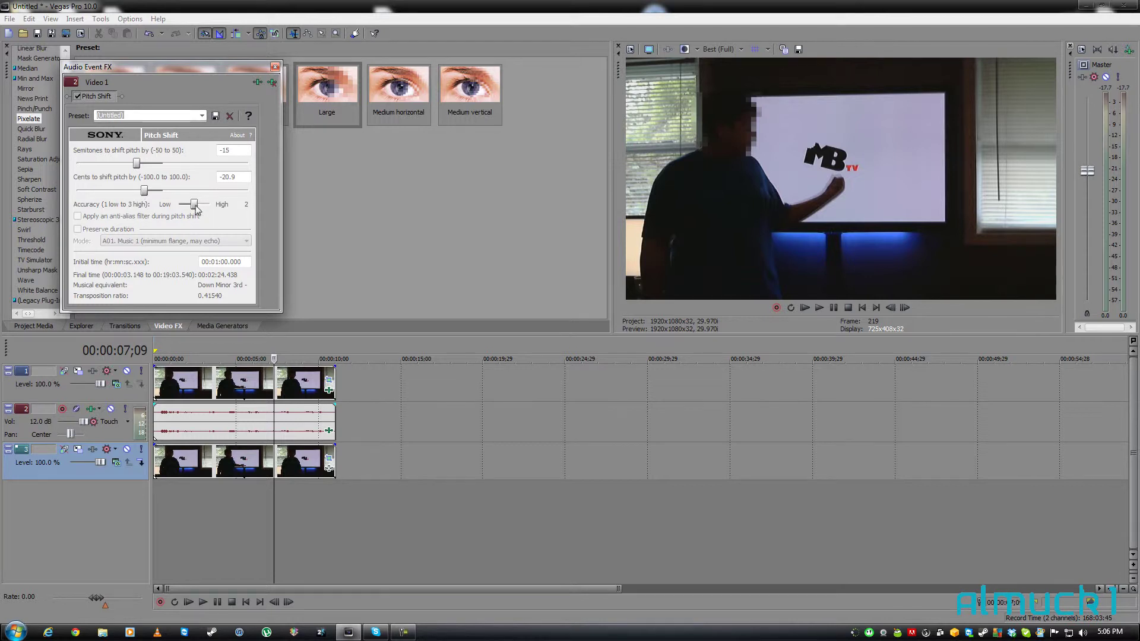